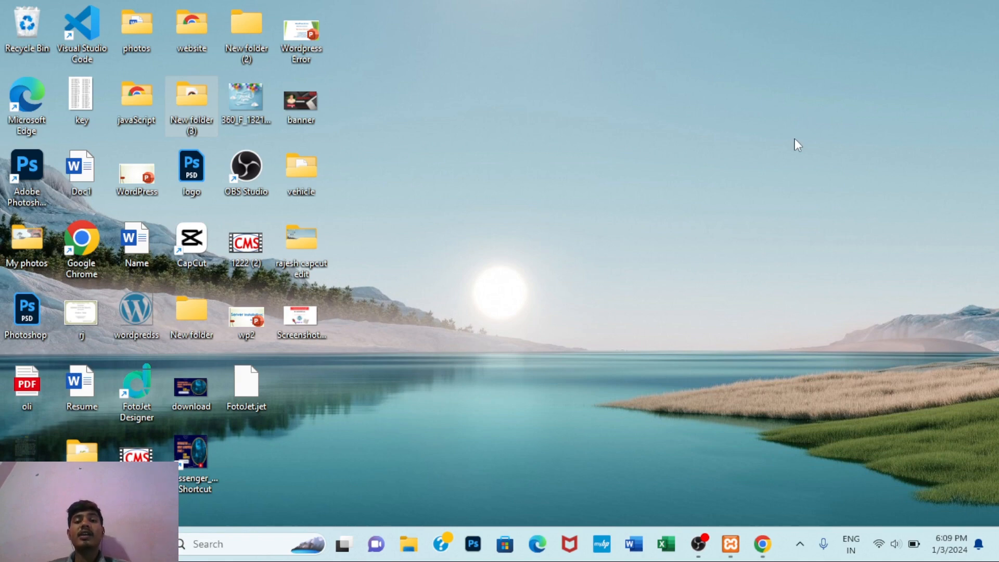
Step: Switch to Chrome and leave the unsaved Blogs post without saving to return to the WordPress dashboard
{"action": "left_click", "coordinate": [763, 546]}
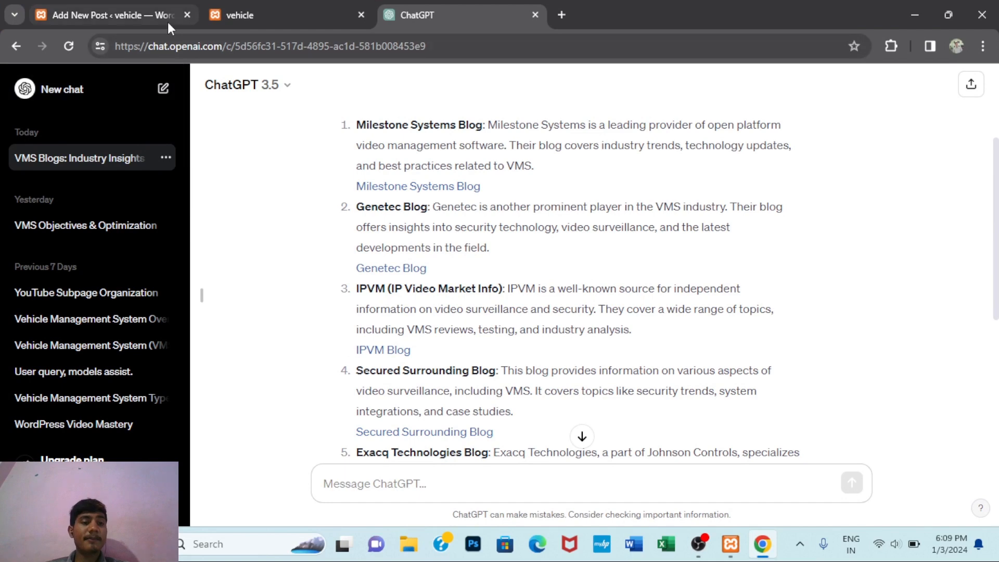
{"action": "left_click", "coordinate": [147, 16]}
{"action": "left_click", "coordinate": [273, 11]}
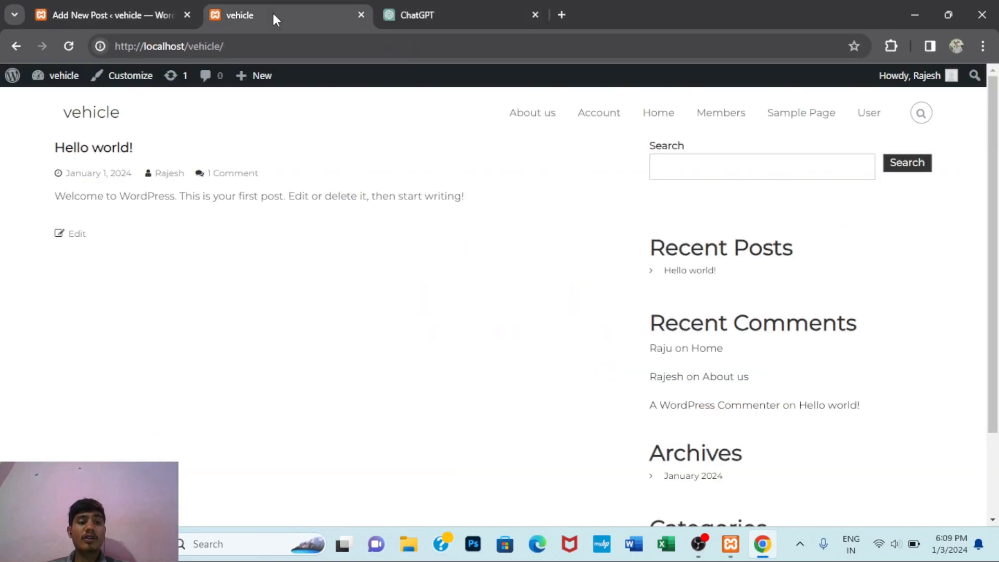
{"action": "left_click", "coordinate": [128, 17]}
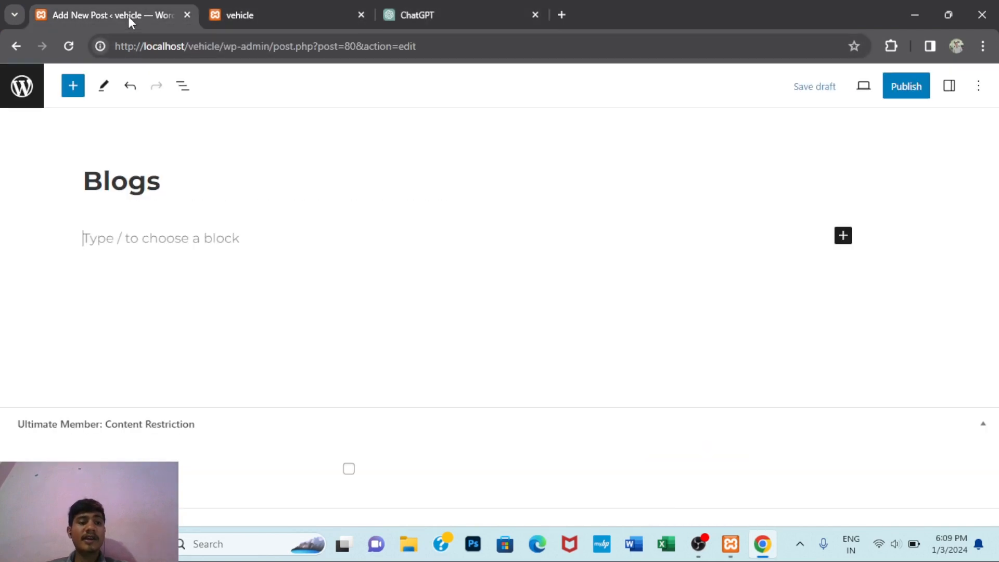
{"action": "left_click", "coordinate": [16, 46]}
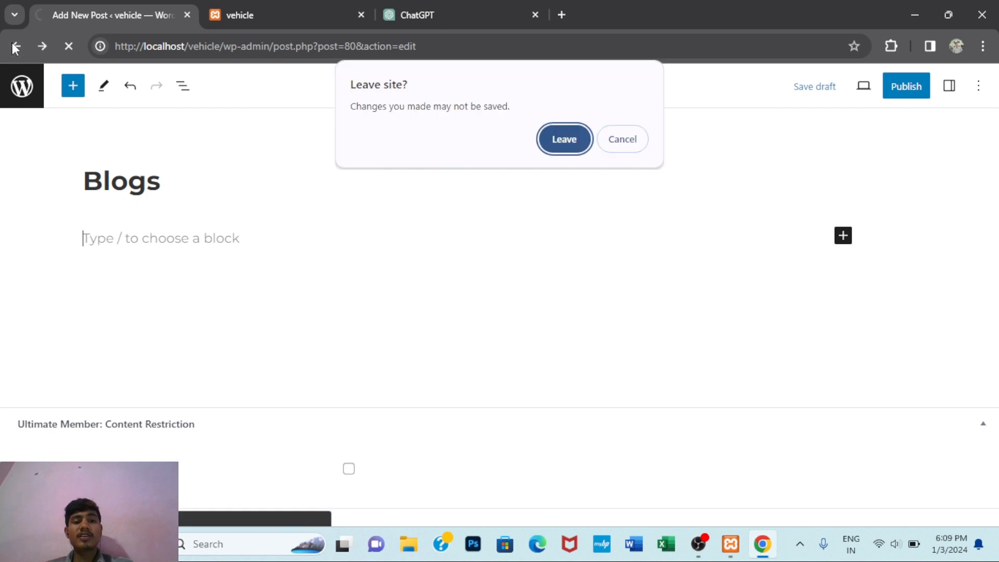
{"action": "left_click", "coordinate": [563, 140]}
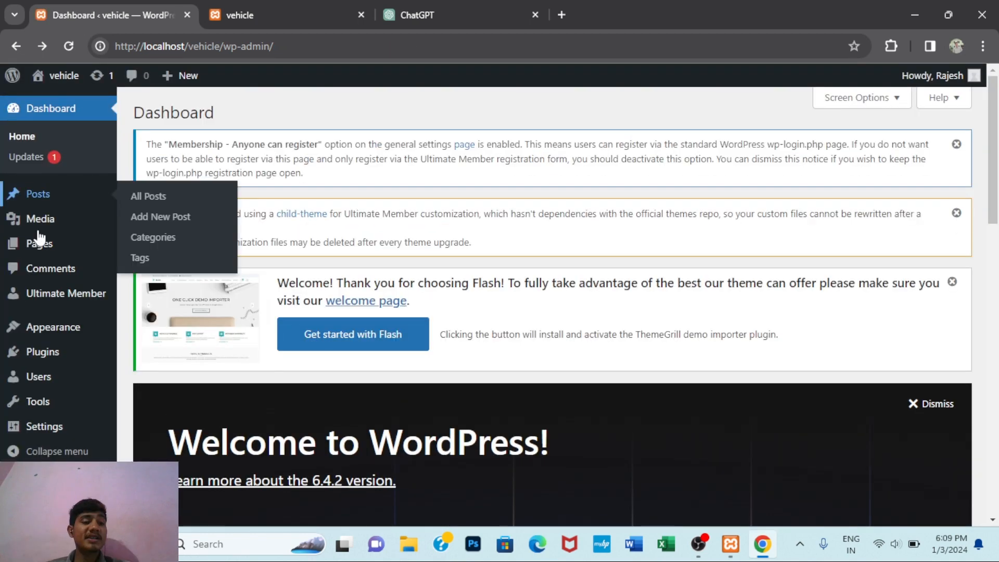
Step: Start a new WordPress post from the dashboard
{"action": "mouse_move", "coordinate": [62, 249]}
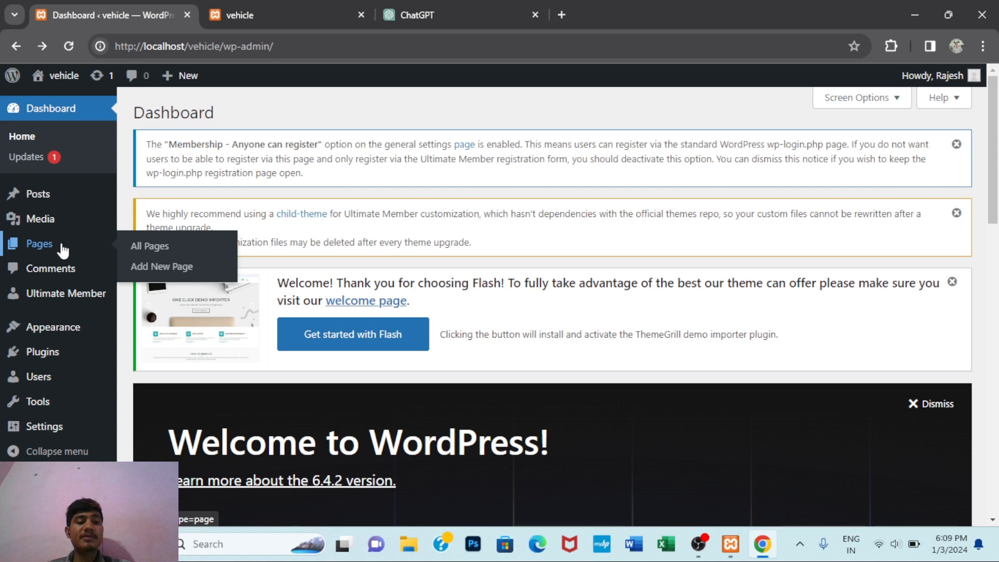
{"action": "mouse_move", "coordinate": [43, 204]}
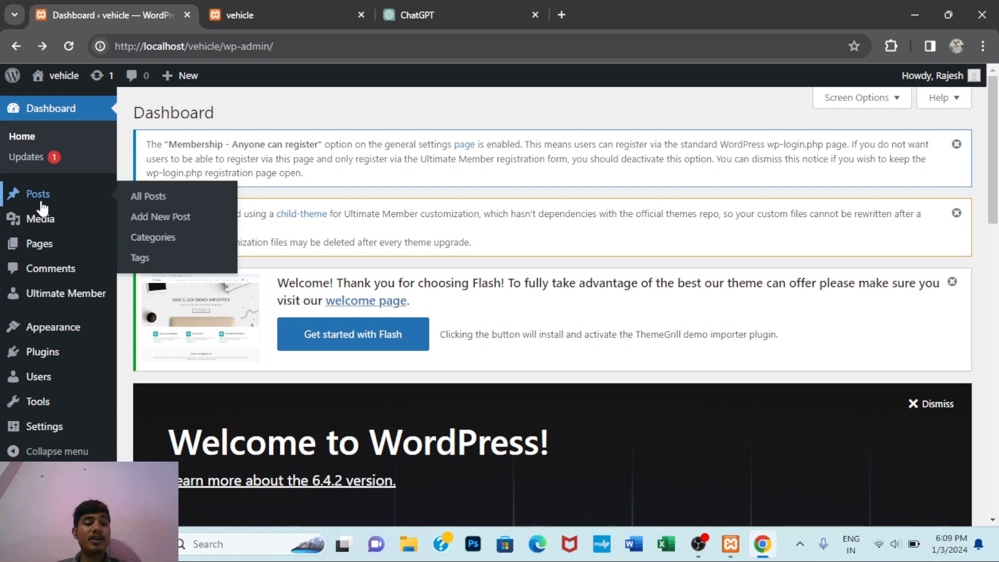
{"action": "left_click", "coordinate": [180, 218]}
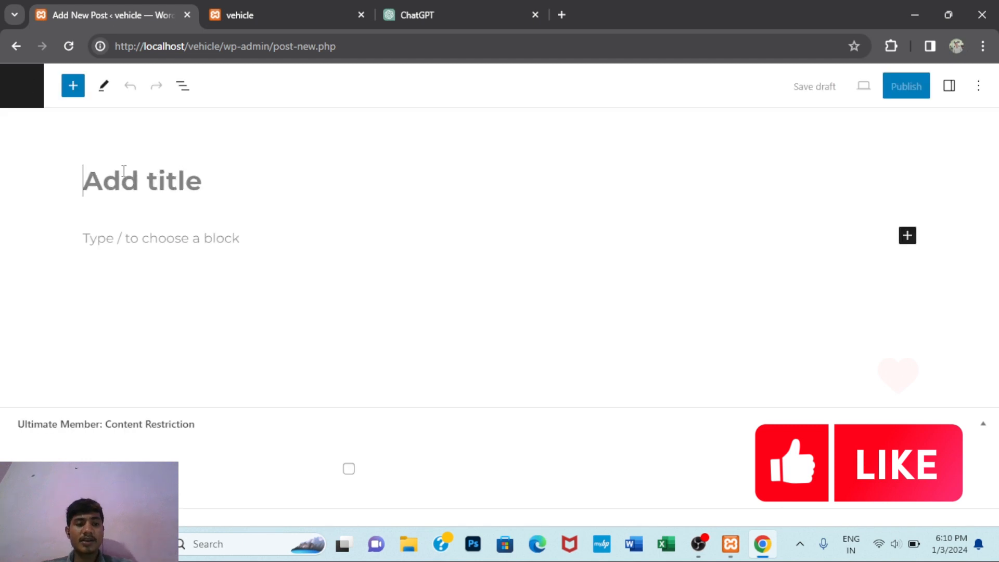
{"action": "type", "text": "b"}
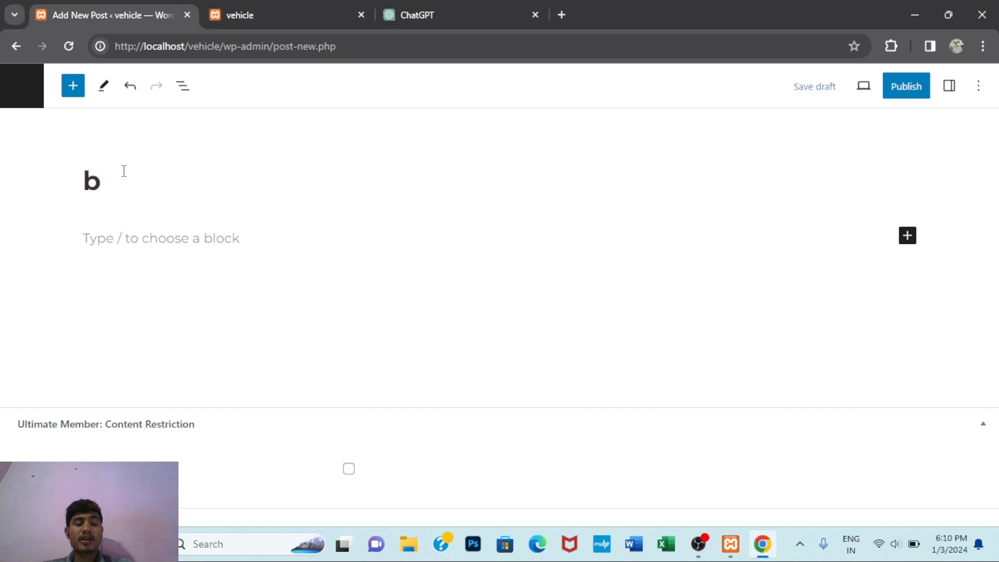
{"action": "type", "text": "LOG"}
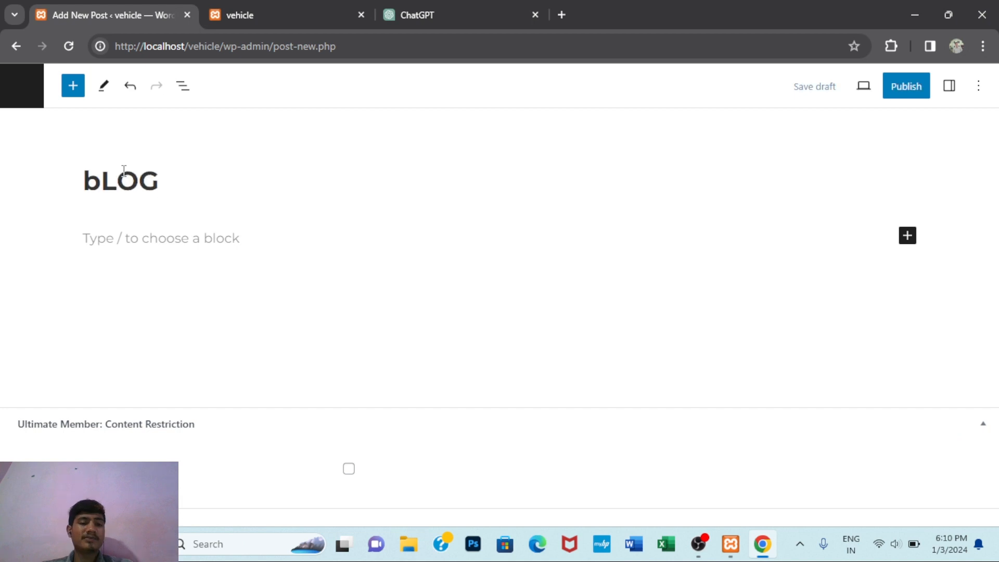
{"action": "key", "text": "BackSpace"}
{"action": "key", "text": "BackSpace"}
{"action": "key", "text": "BackSpace"}
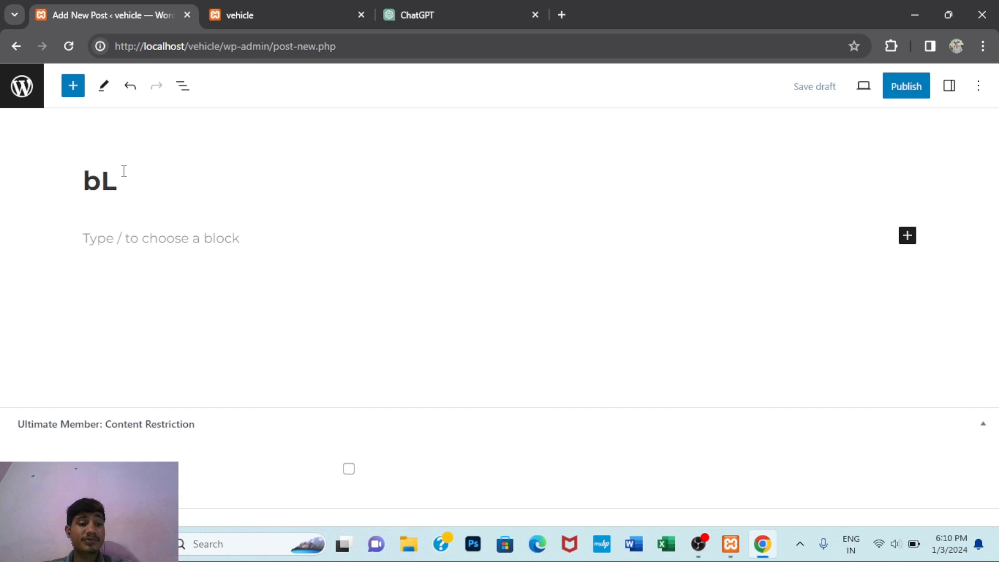
{"action": "key", "text": "BackSpace"}
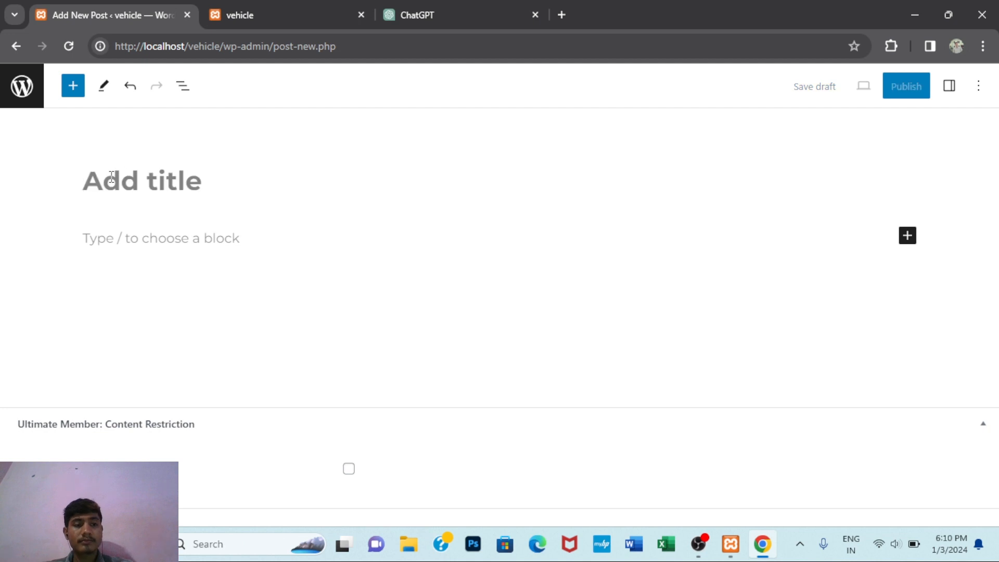
{"action": "type", "text": "b"}
{"action": "key", "text": "BackSpace"}
{"action": "type", "text": "bLOG"}
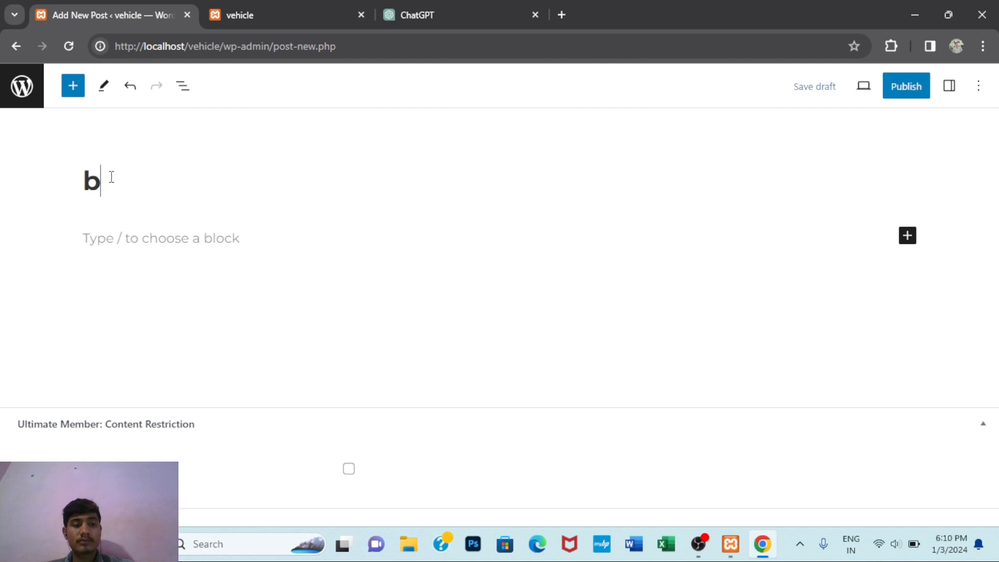
{"action": "key", "text": "BackSpace"}
{"action": "key", "text": "BackSpace"}
{"action": "key", "text": "BackSpace"}
{"action": "key", "text": "BackSpace"}
Step: Title the new post "Blogs" and move on to its body
{"action": "type", "text": "Blogs"}
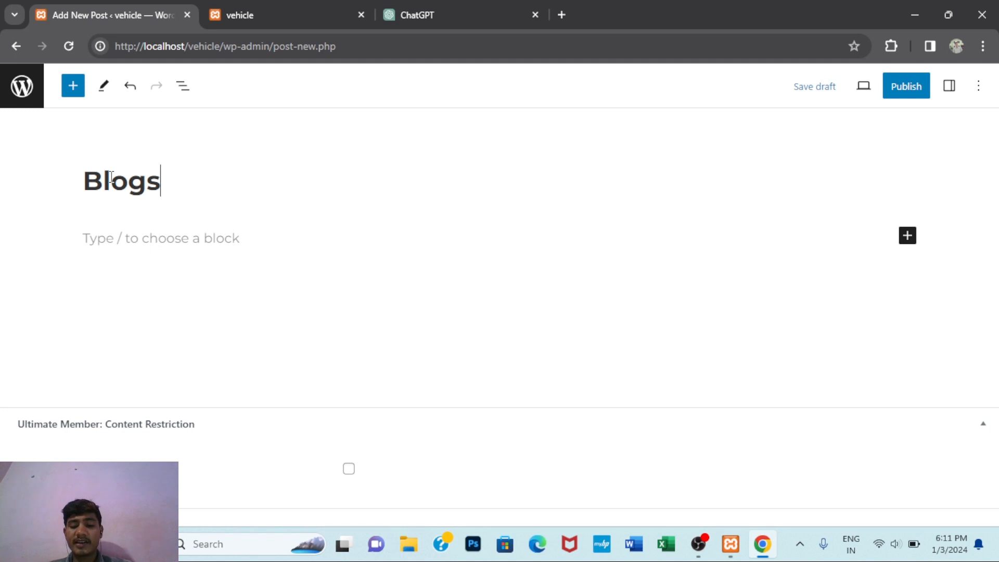
{"action": "key", "text": "Return"}
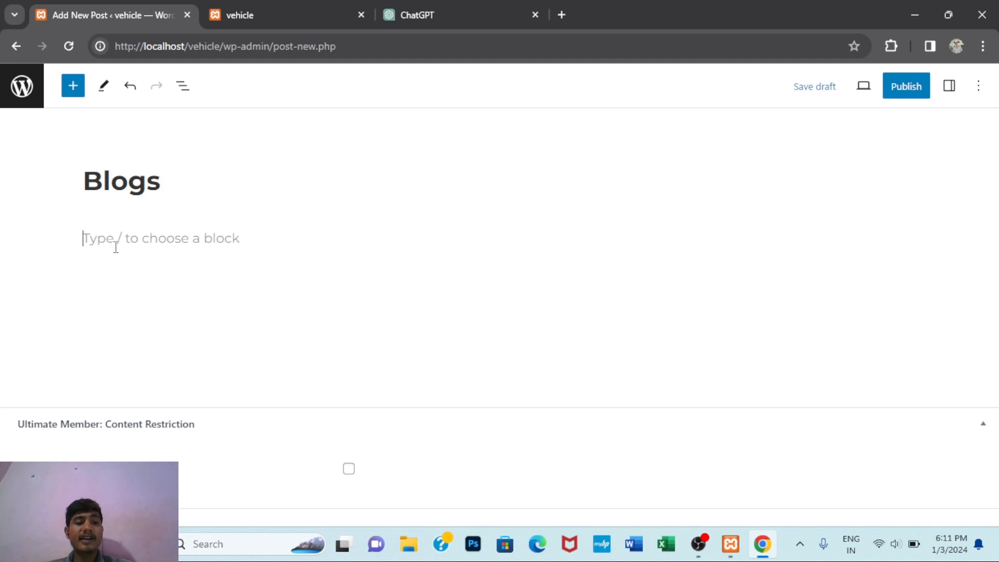
Step: Copy the numbered VMS blog list and its closing paragraph from the ChatGPT answer into the post body
{"action": "left_click", "coordinate": [434, 12]}
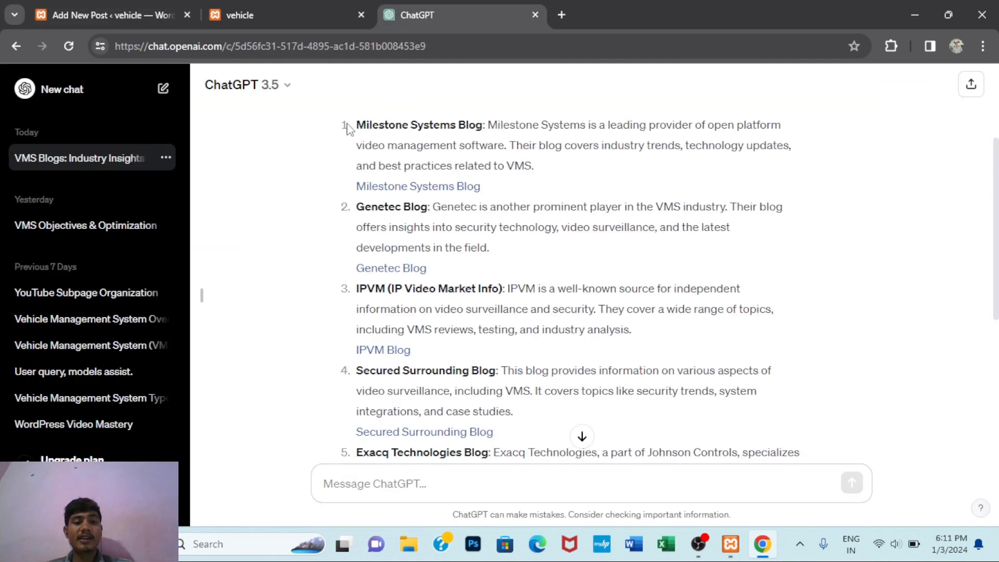
{"action": "left_click_drag", "start_coordinate": [350, 124], "coordinate": [645, 467]}
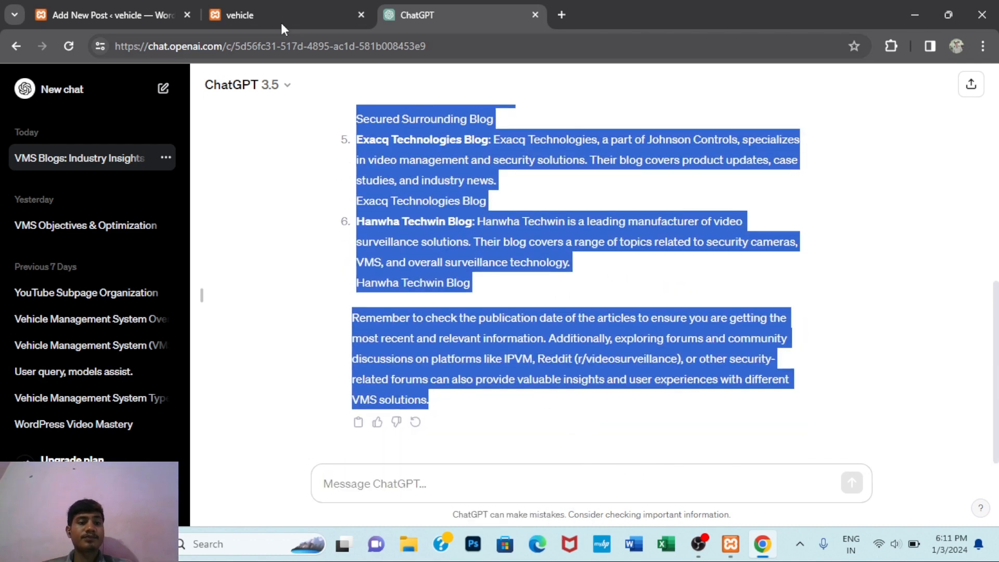
{"action": "left_click", "coordinate": [254, 16]}
{"action": "left_click", "coordinate": [168, 14]}
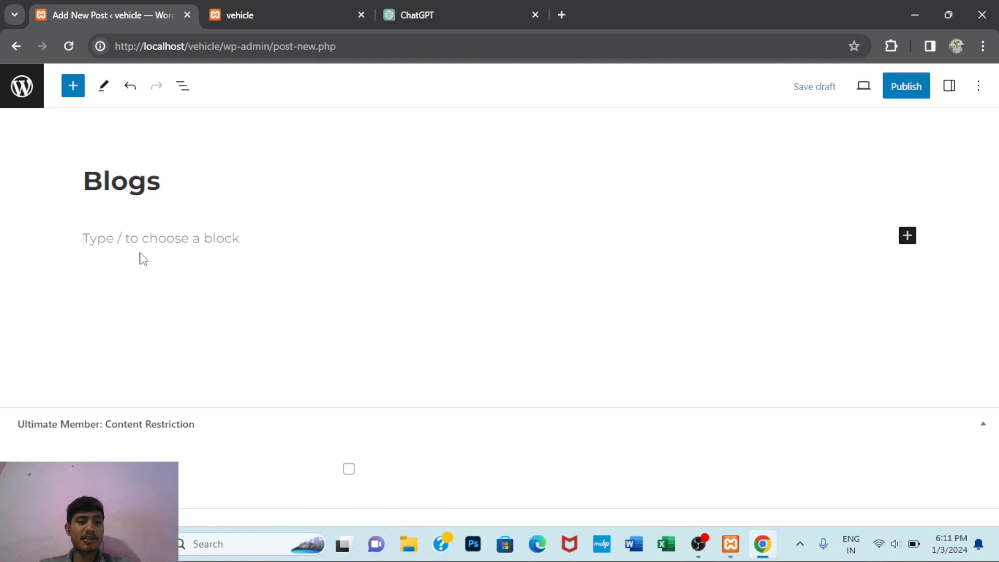
{"action": "key", "text": "ctrl+v"}
{"action": "left_click", "coordinate": [154, 232]}
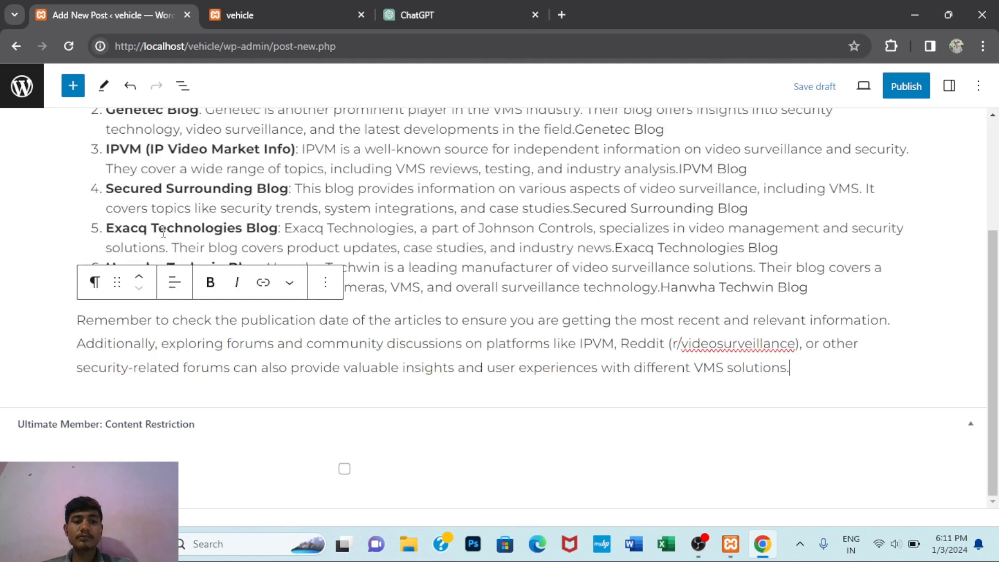
Step: Split the list after the Exacq Technologies Blog item and insert an Image block there
{"action": "left_click", "coordinate": [583, 287]}
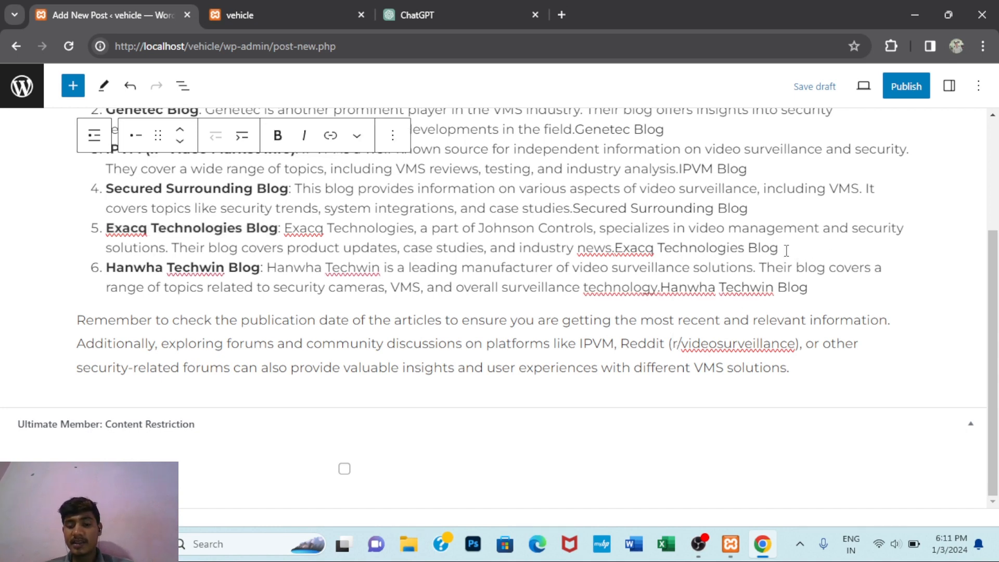
{"action": "key", "text": "Return"}
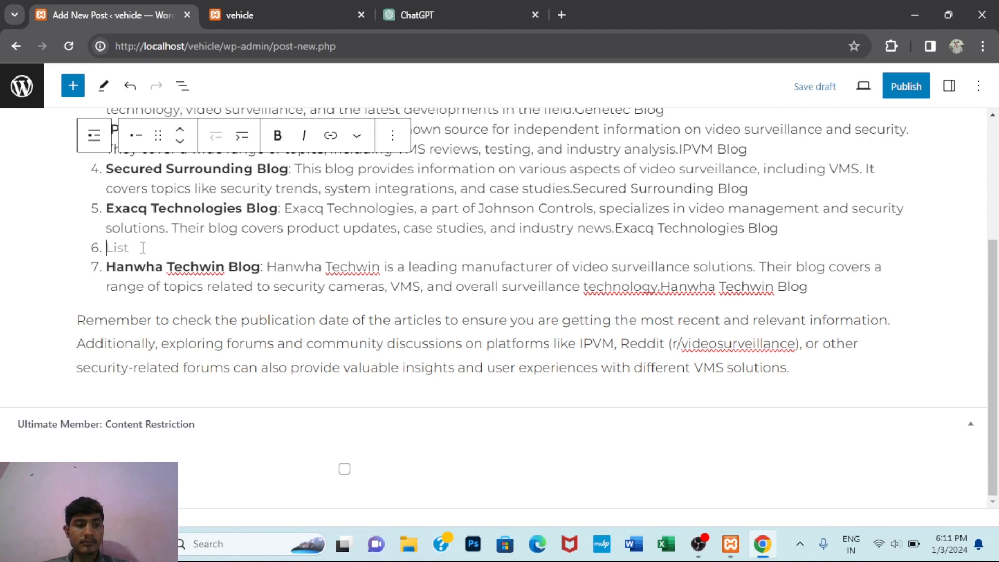
{"action": "key", "text": "Return"}
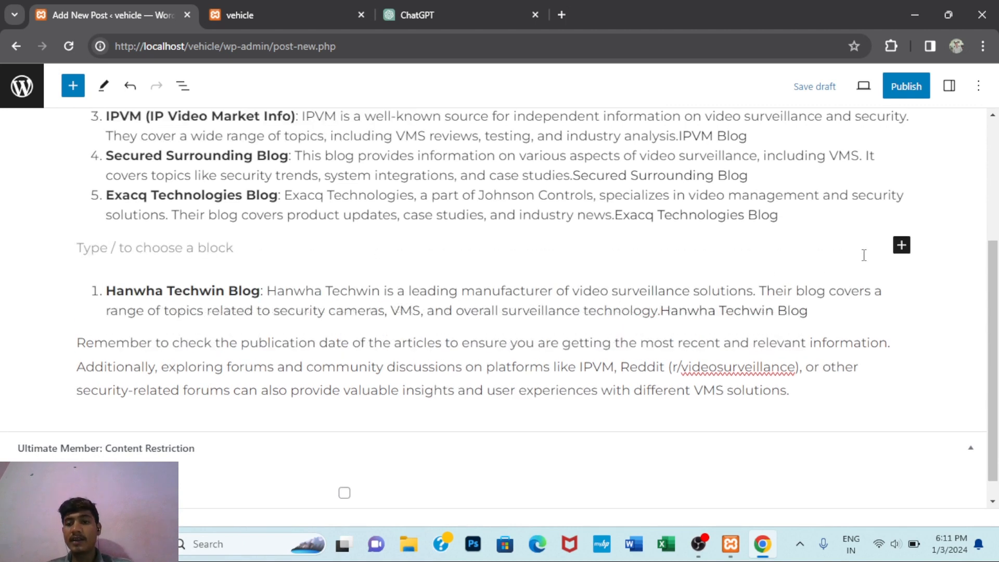
{"action": "left_click", "coordinate": [903, 248]}
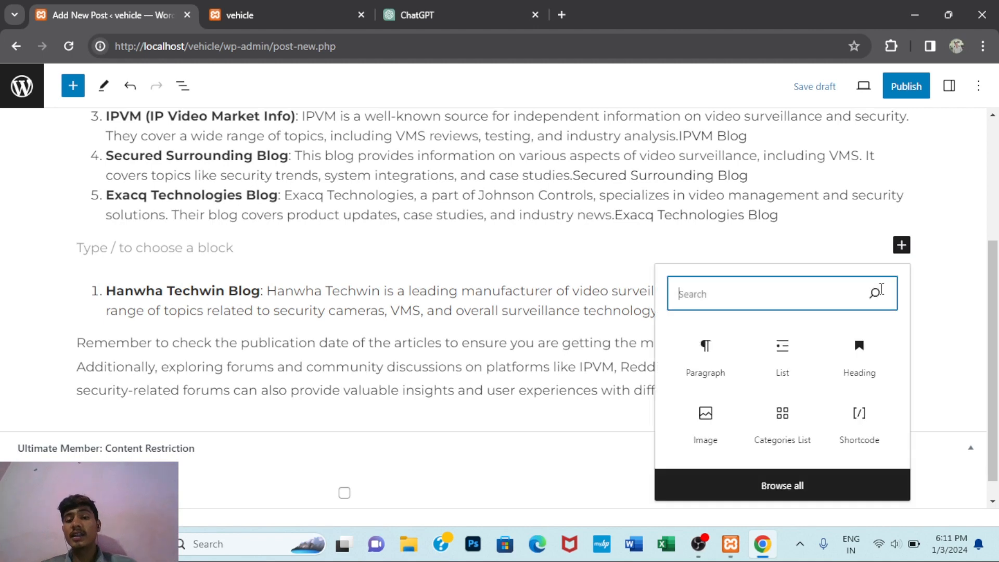
{"action": "left_click", "coordinate": [708, 432]}
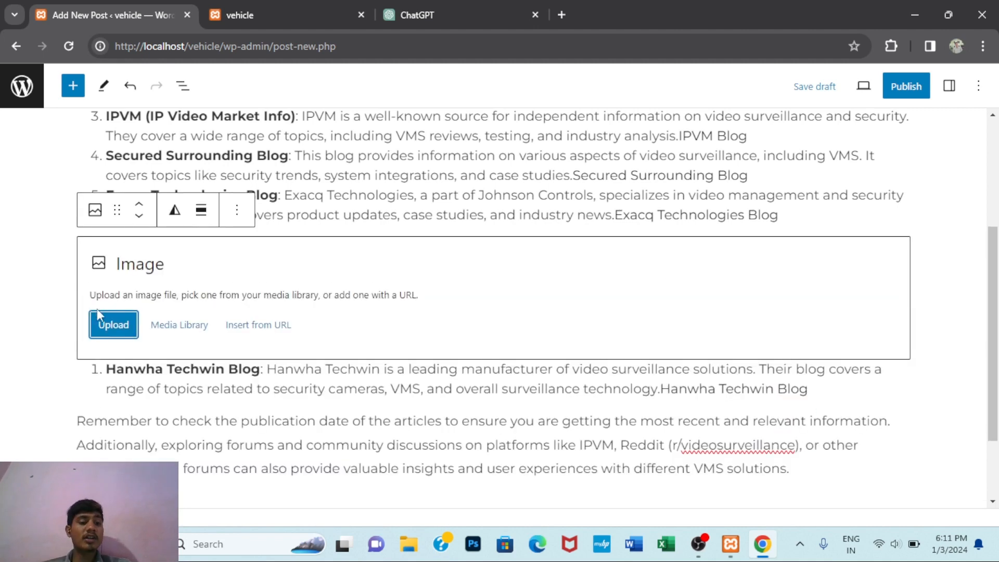
Step: Upload the banner image from the Desktop folder into the Image block
{"action": "left_click", "coordinate": [121, 325]}
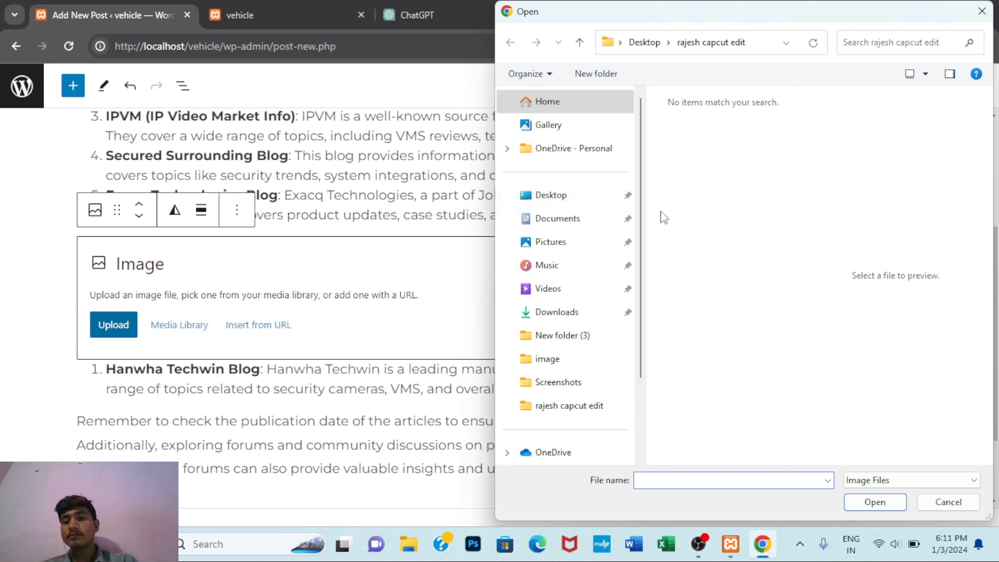
{"action": "left_click", "coordinate": [553, 195]}
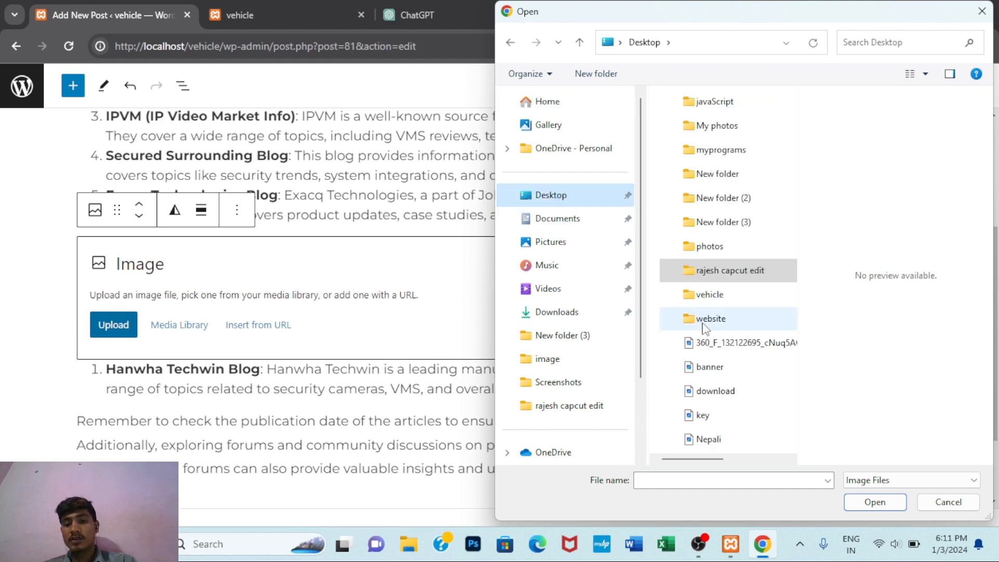
{"action": "left_click", "coordinate": [709, 364]}
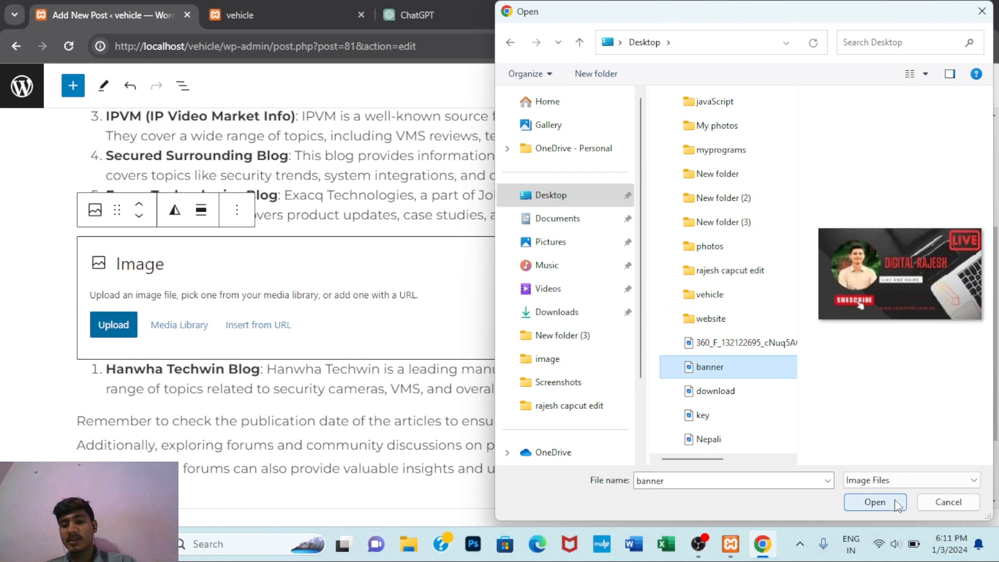
{"action": "left_click", "coordinate": [874, 502]}
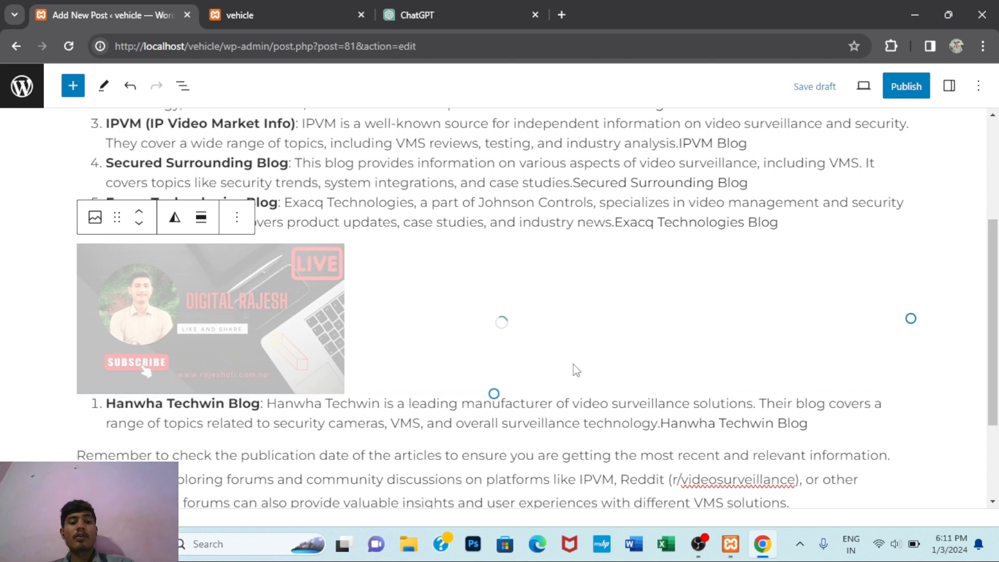
Step: Centre the banner image in the post and enlarge it slightly
{"action": "left_click", "coordinate": [202, 219]}
{"action": "left_click", "coordinate": [231, 318]}
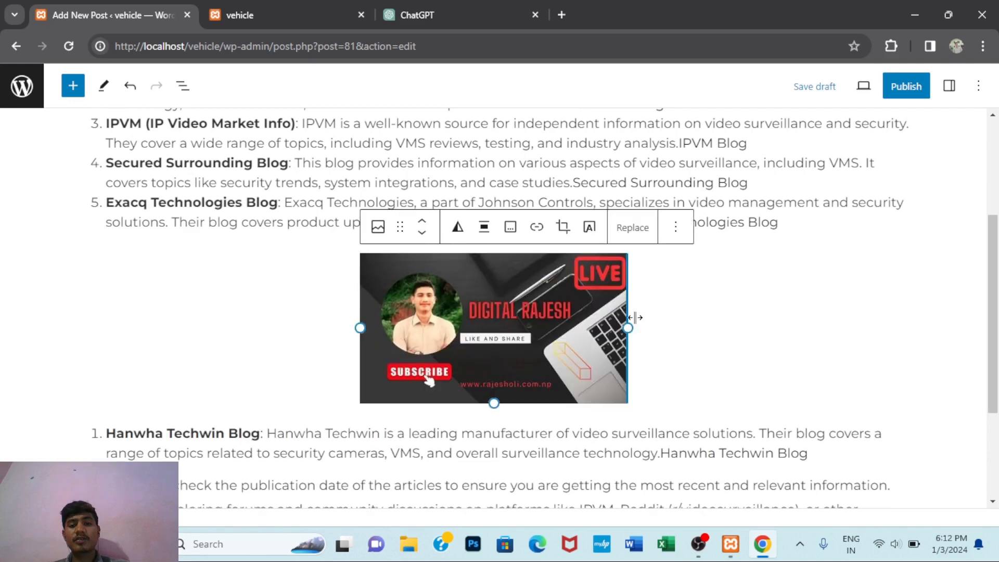
{"action": "mouse_move", "coordinate": [635, 317]}
{"action": "left_mouse_down"}
{"action": "mouse_move", "coordinate": [743, 331]}
{"action": "mouse_move", "coordinate": [615, 327]}
{"action": "mouse_move", "coordinate": [630, 330]}
{"action": "left_mouse_up"}
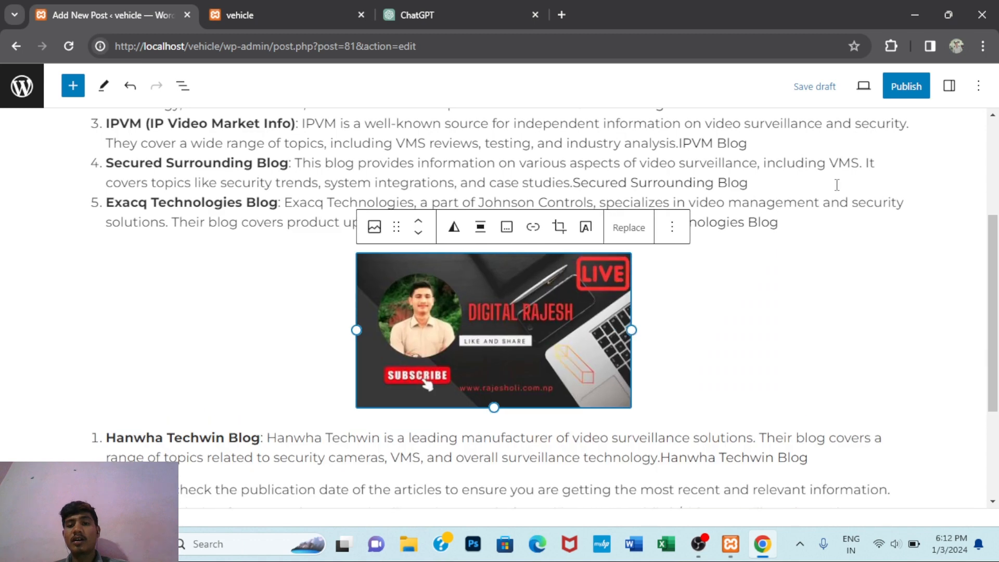
Step: Review the post content and show the post-level settings, including visibility, publish date and categories
{"action": "scroll", "coordinate": [836, 185], "scroll_direction": "down", "scroll_amount": 3}
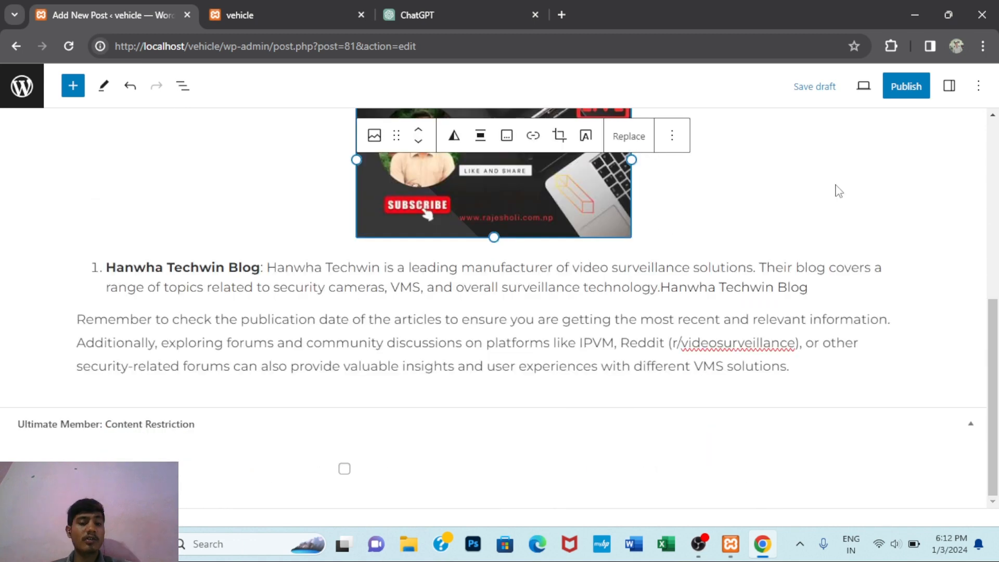
{"action": "scroll", "coordinate": [838, 191], "scroll_direction": "up", "scroll_amount": 6}
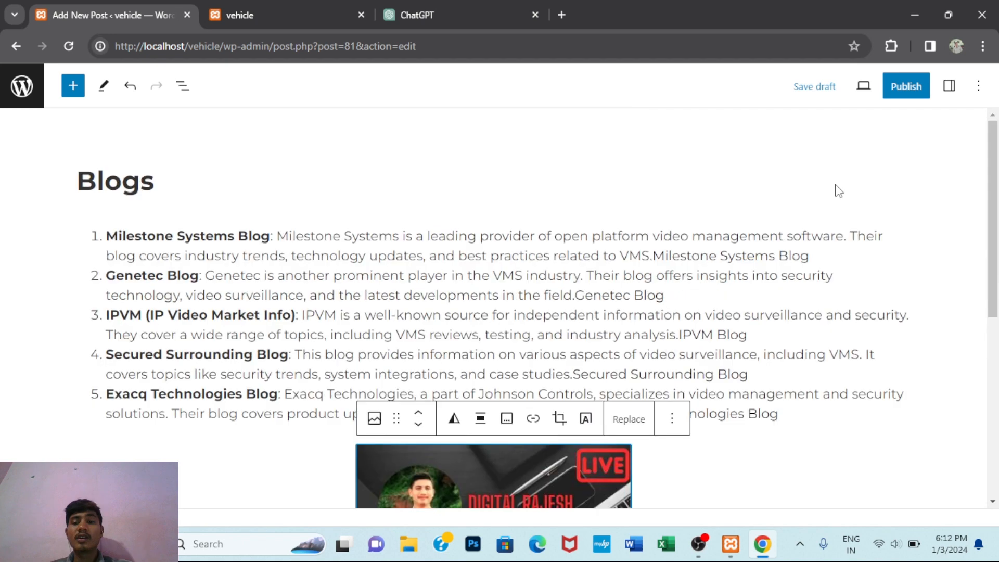
{"action": "left_click", "coordinate": [946, 93]}
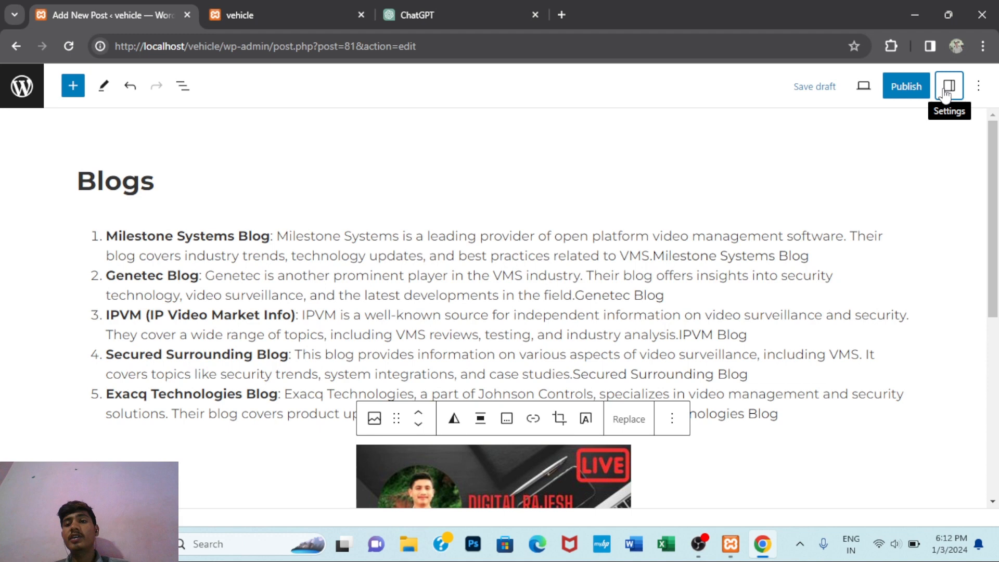
{"action": "left_click", "coordinate": [944, 91]}
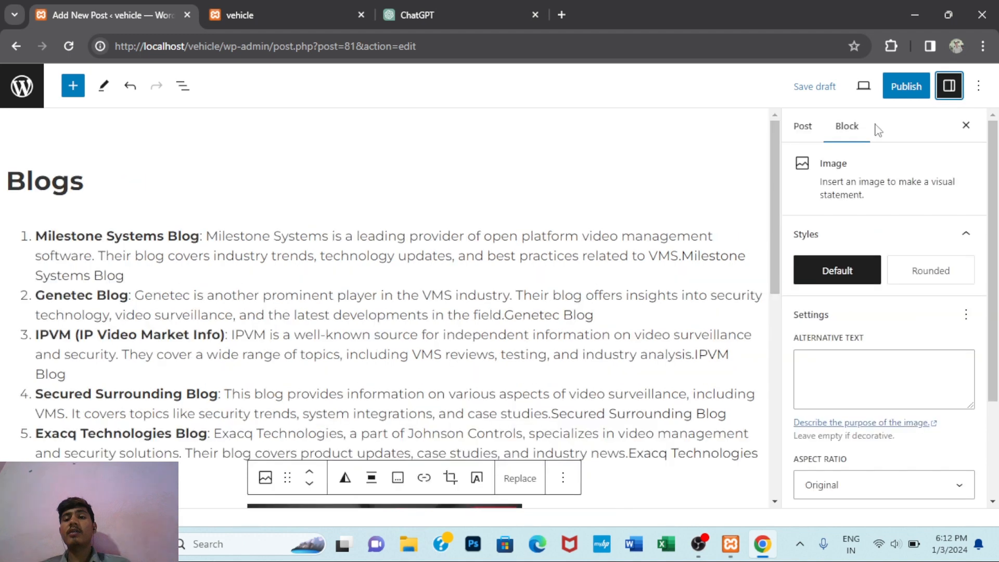
{"action": "left_click", "coordinate": [810, 130]}
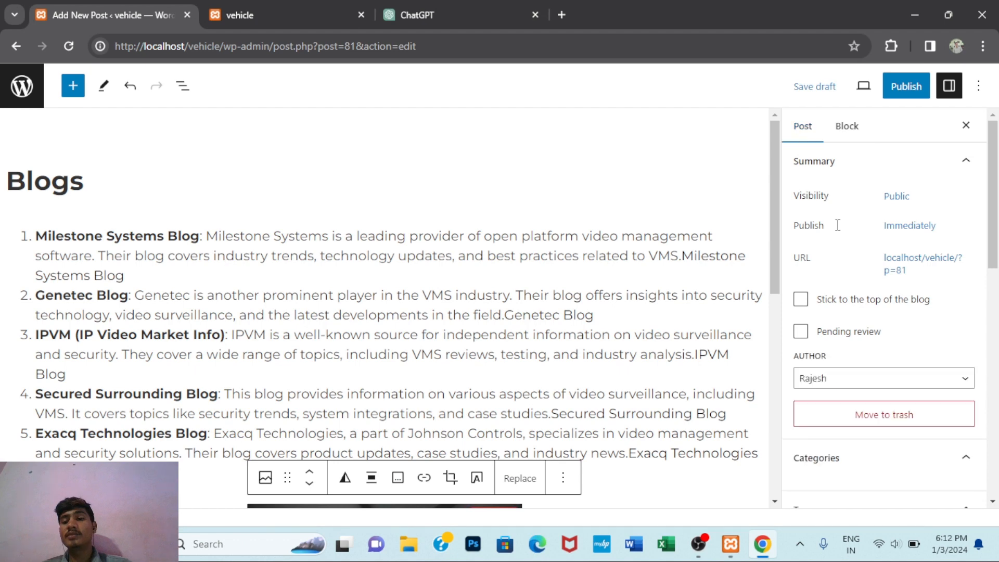
Step: Review the post's visibility options and keep Public selected
{"action": "left_click", "coordinate": [895, 198]}
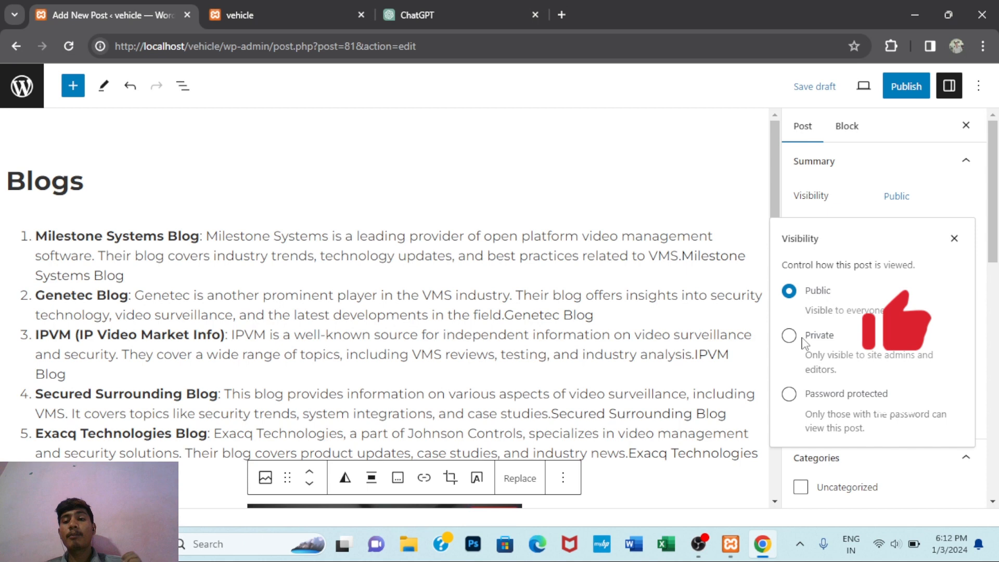
{"action": "left_click", "coordinate": [791, 292]}
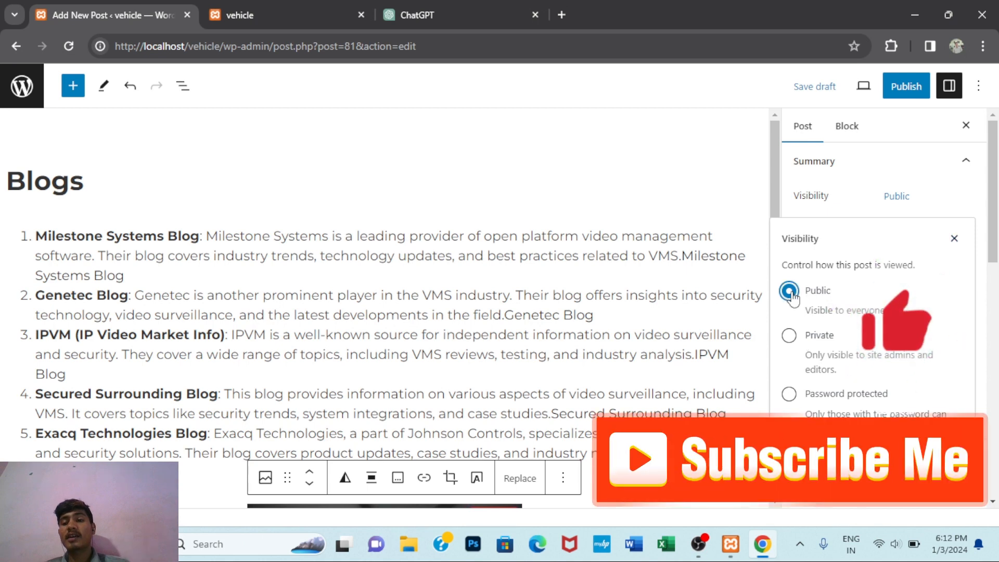
{"action": "key", "text": "Escape"}
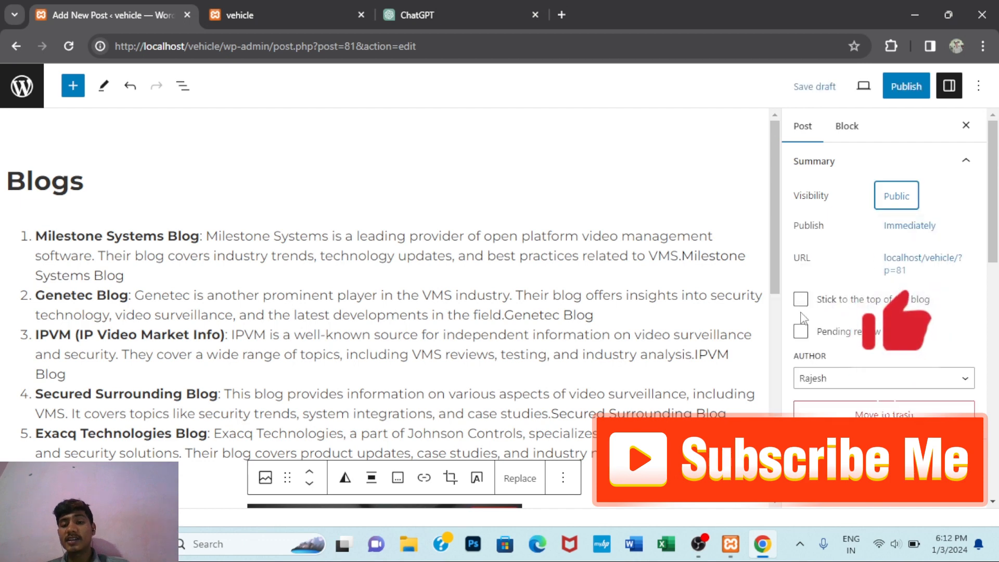
Step: Upload the Thank you balloon image, whose file name starts with 360_F_132122695, from the Desktop folder for the featured image
{"action": "scroll", "coordinate": [801, 319], "scroll_direction": "down", "scroll_amount": 4}
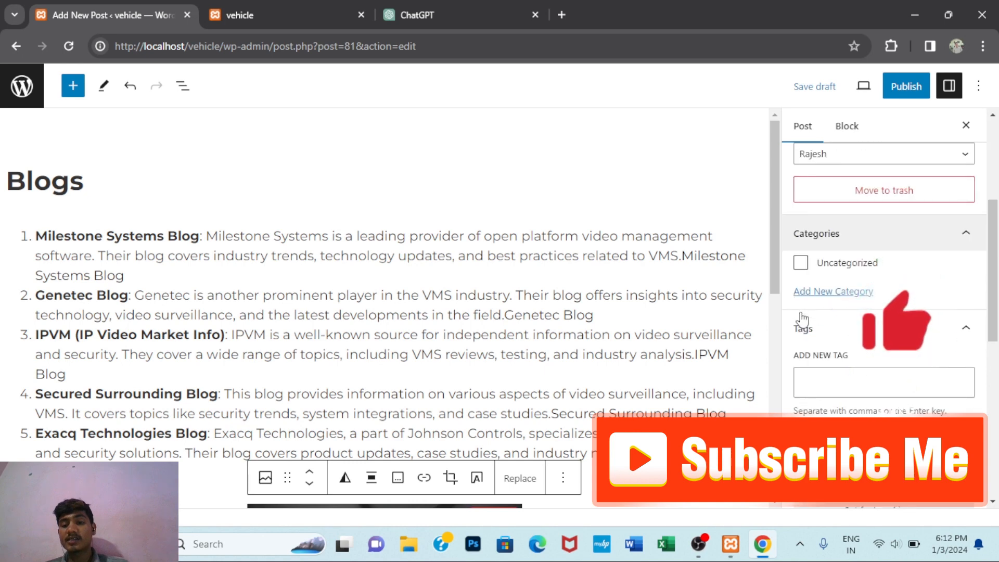
{"action": "scroll", "coordinate": [812, 325], "scroll_direction": "down", "scroll_amount": 2}
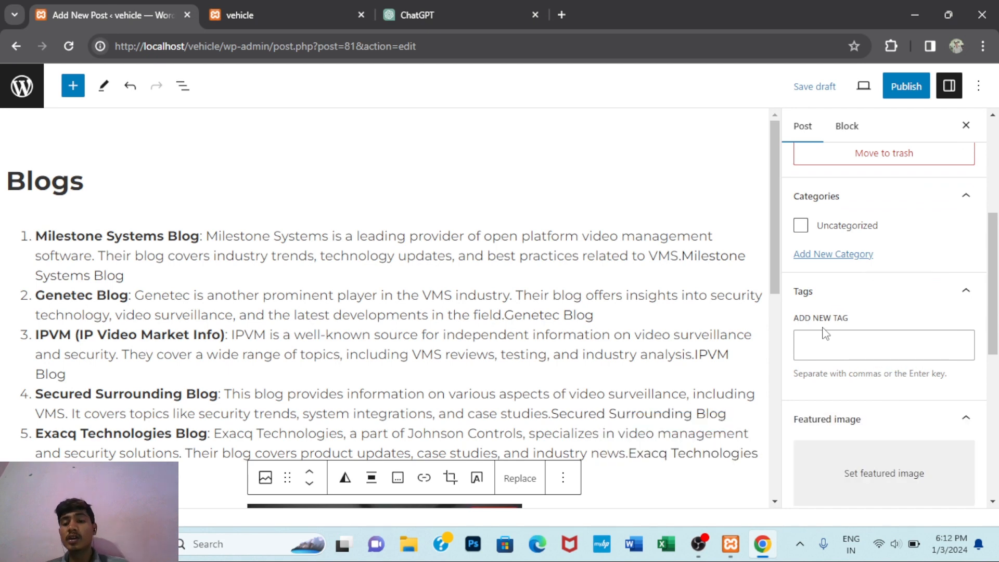
{"action": "scroll", "coordinate": [823, 332], "scroll_direction": "down", "scroll_amount": 3}
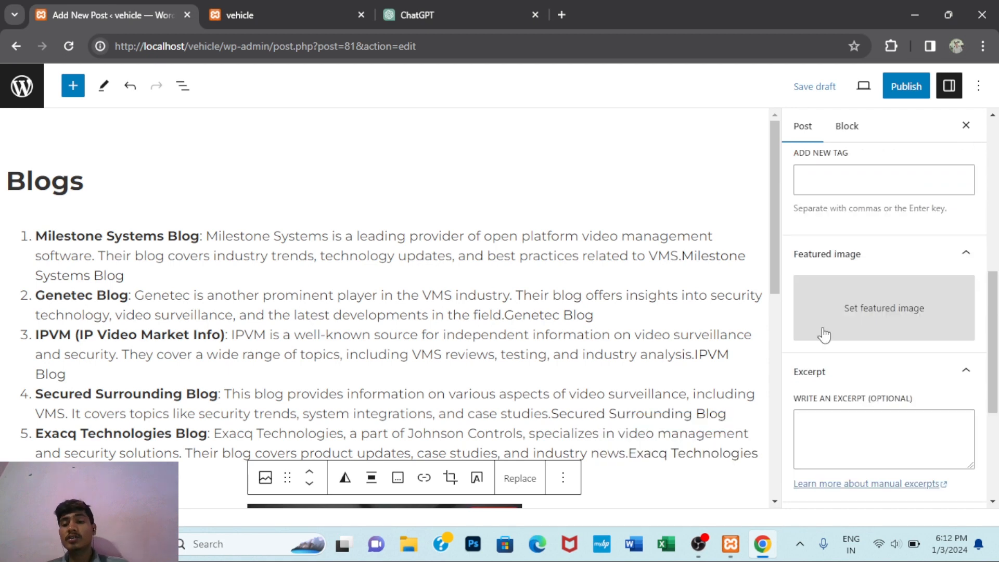
{"action": "left_click", "coordinate": [886, 320]}
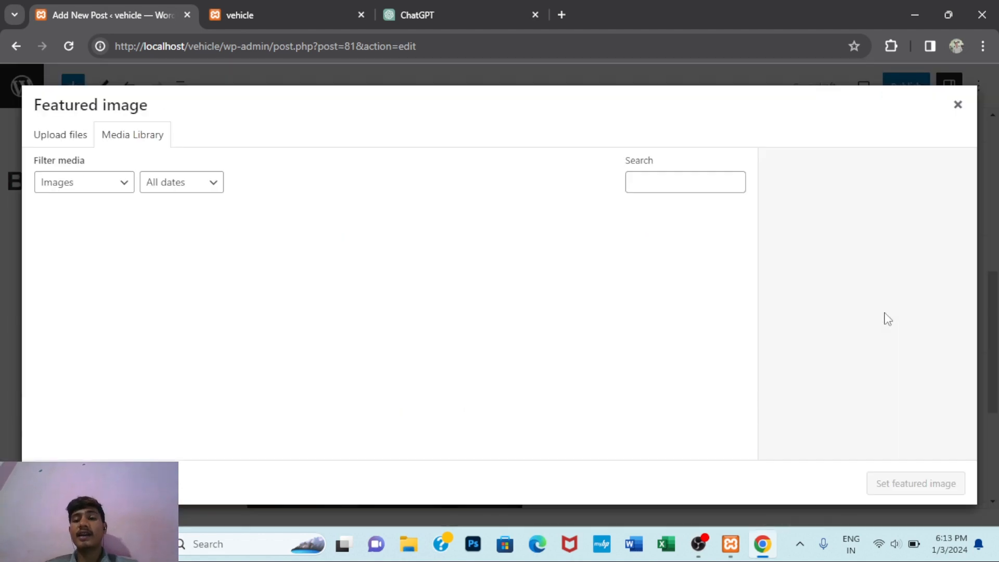
{"action": "left_click", "coordinate": [61, 150]}
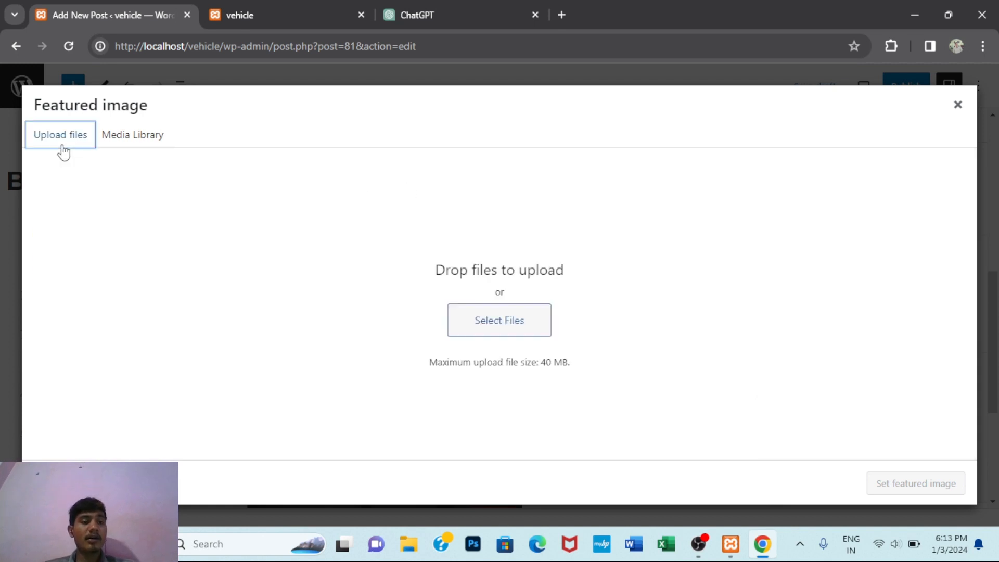
{"action": "left_click", "coordinate": [501, 339]}
{"action": "left_click", "coordinate": [501, 340]}
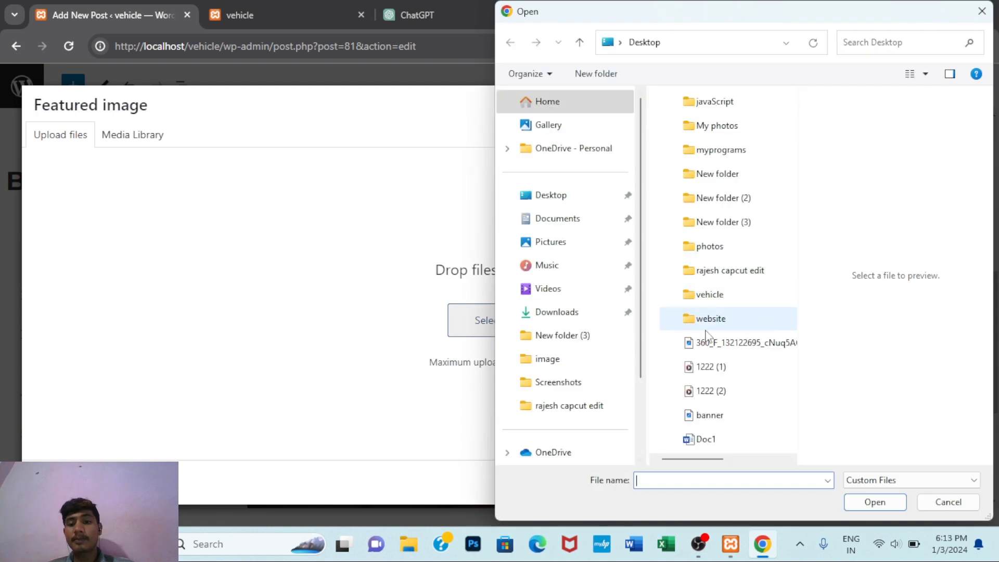
{"action": "left_click", "coordinate": [713, 345]}
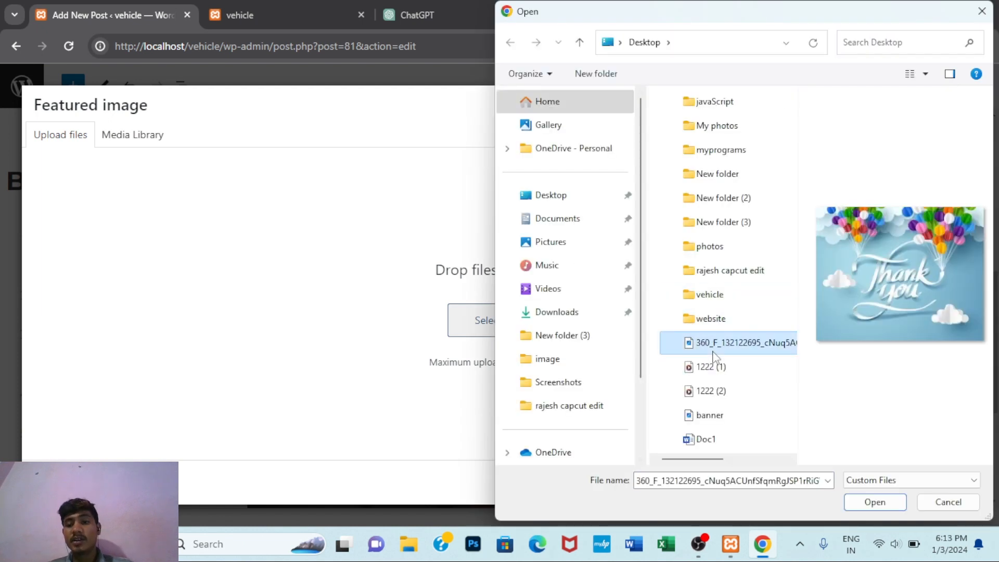
{"action": "left_click", "coordinate": [873, 502]}
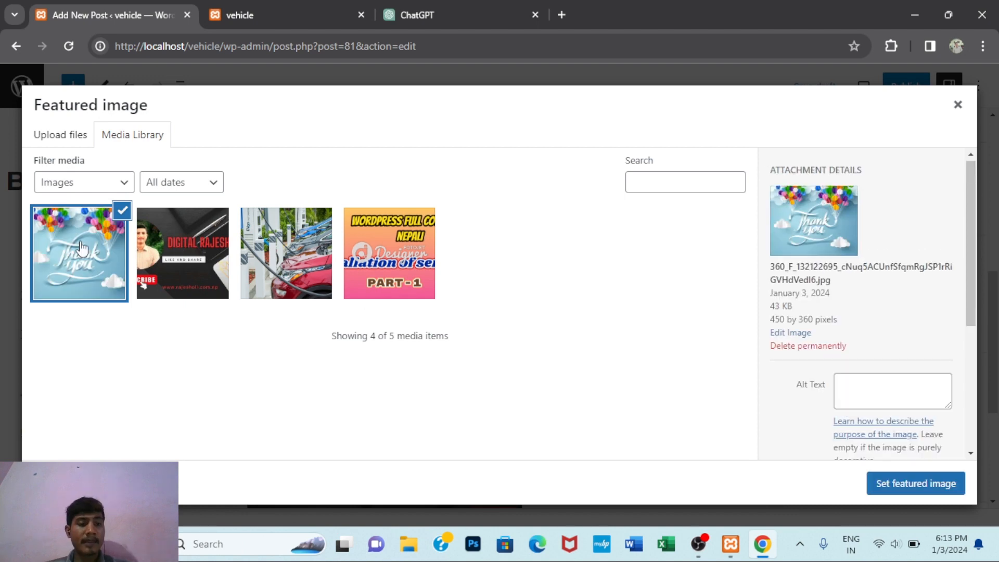
Step: Set the uploaded Thank you image as the post's featured image
{"action": "left_click", "coordinate": [913, 489]}
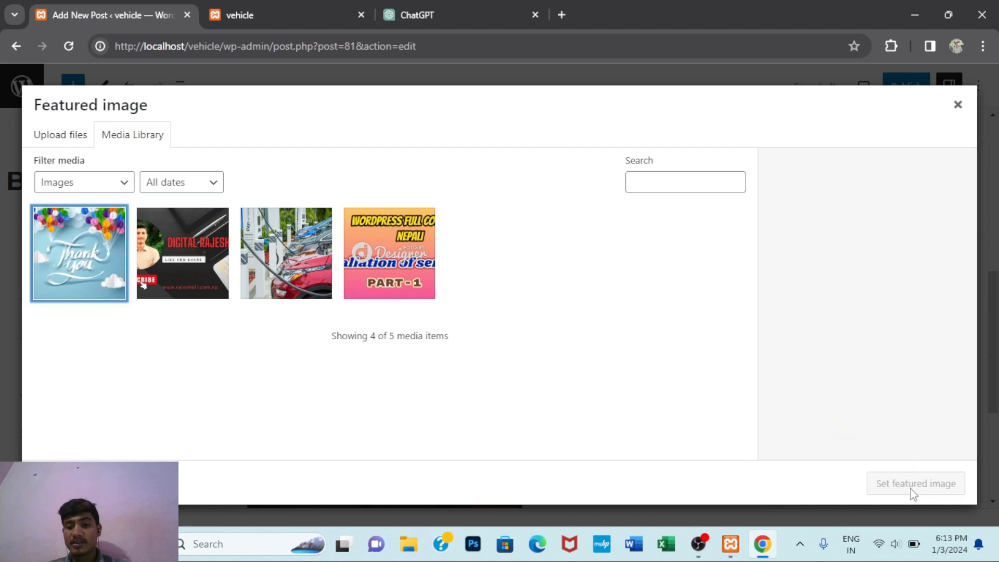
{"action": "left_click", "coordinate": [101, 274]}
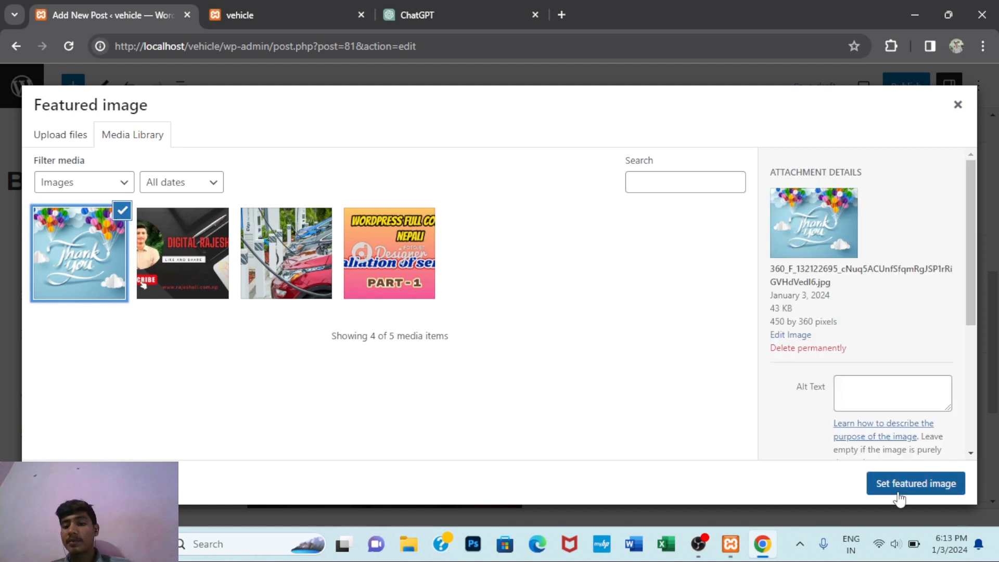
{"action": "left_click", "coordinate": [928, 483]}
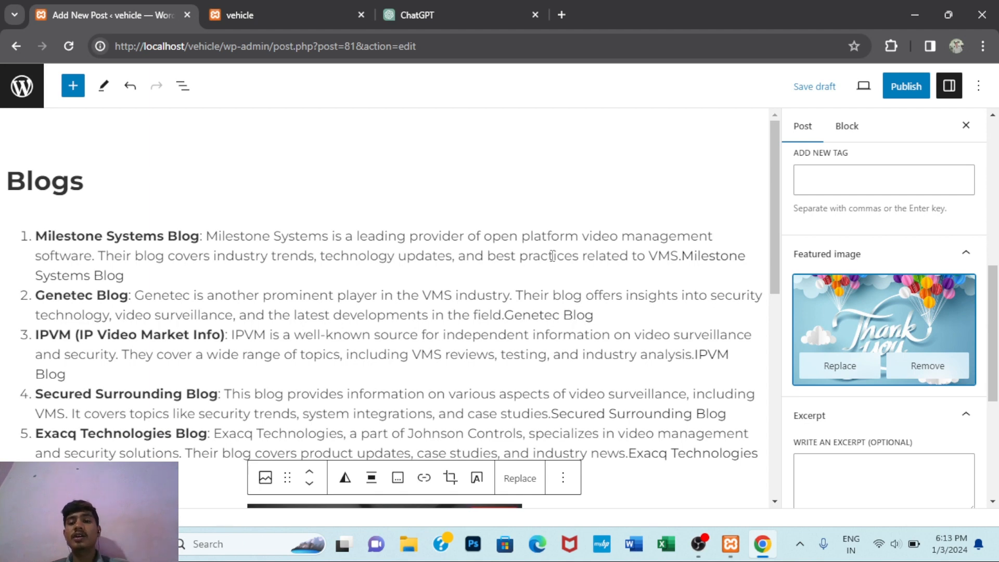
Step: Copy the Secured Surrounding Blog description from "This blog provides information" through "system integrations, an" into the post's excerpt
{"action": "scroll", "coordinate": [994, 332], "scroll_direction": "down", "scroll_amount": 2}
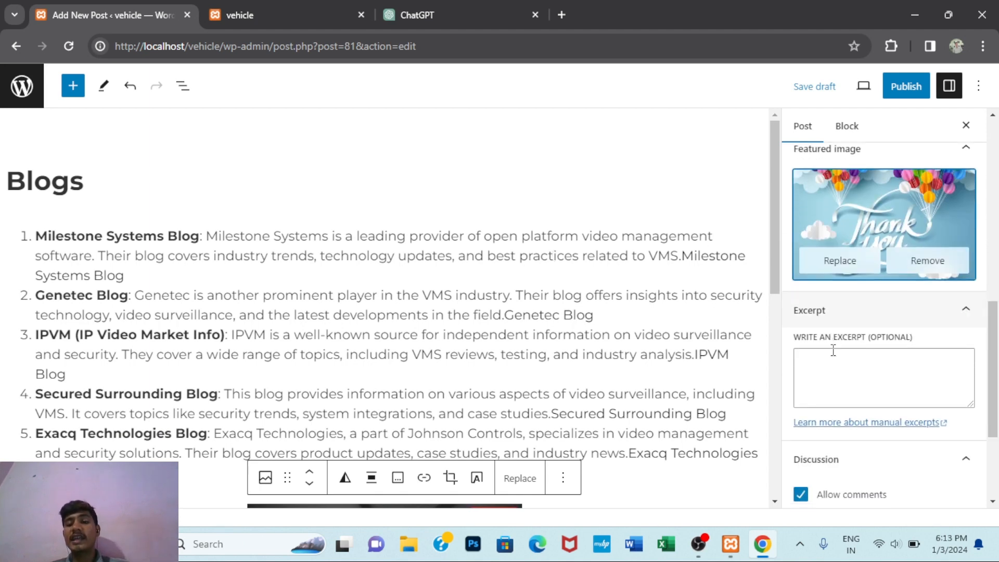
{"action": "scroll", "coordinate": [834, 363], "scroll_direction": "down", "scroll_amount": 3}
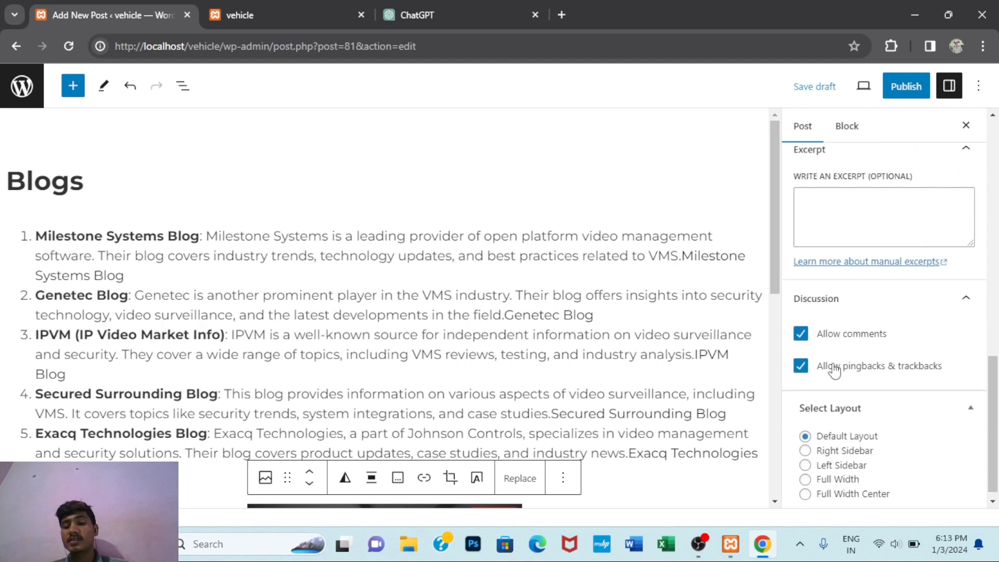
{"action": "scroll", "coordinate": [835, 344], "scroll_direction": "up", "scroll_amount": 2}
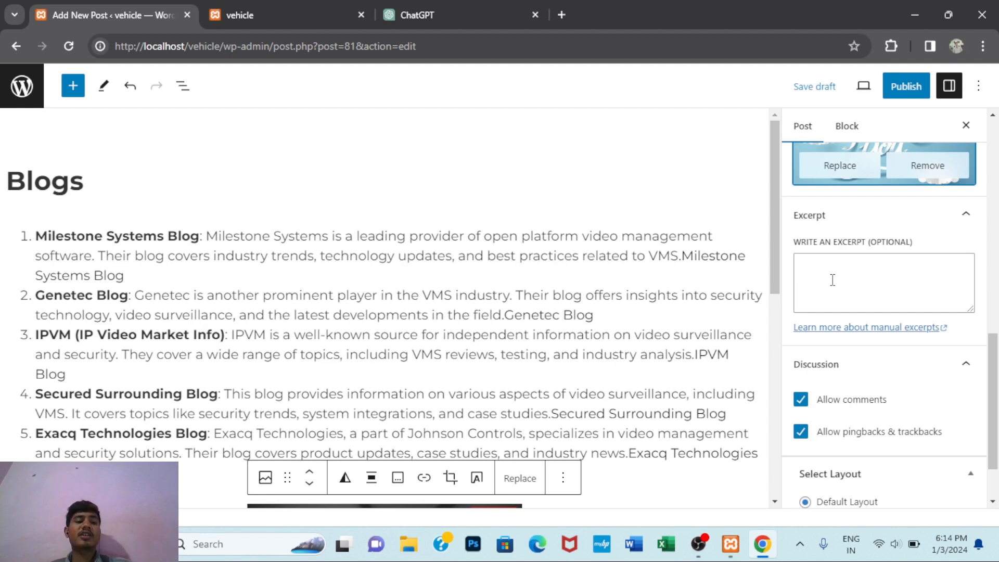
{"action": "scroll", "coordinate": [209, 291], "scroll_direction": "down", "scroll_amount": 3}
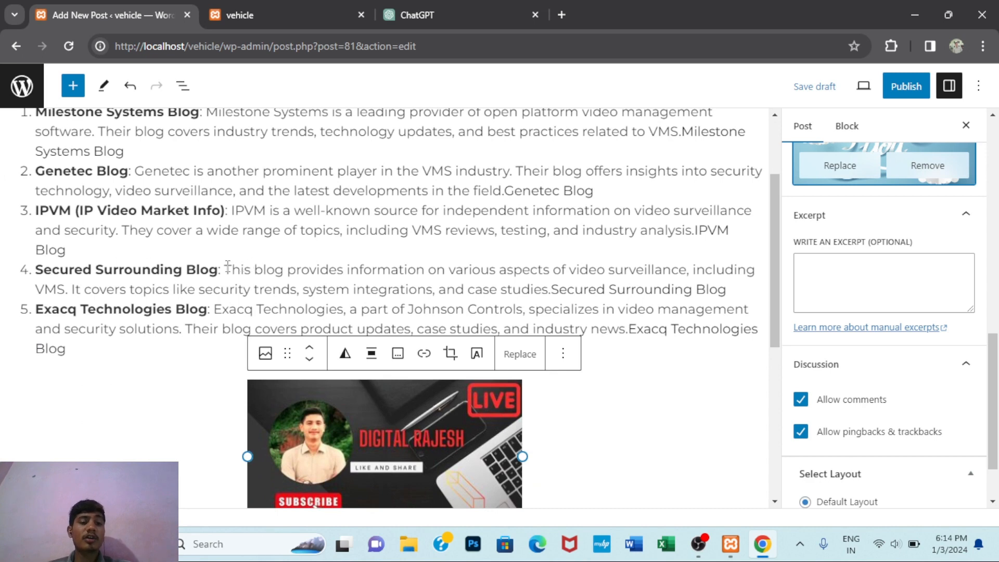
{"action": "left_click_drag", "start_coordinate": [224, 270], "coordinate": [541, 289]}
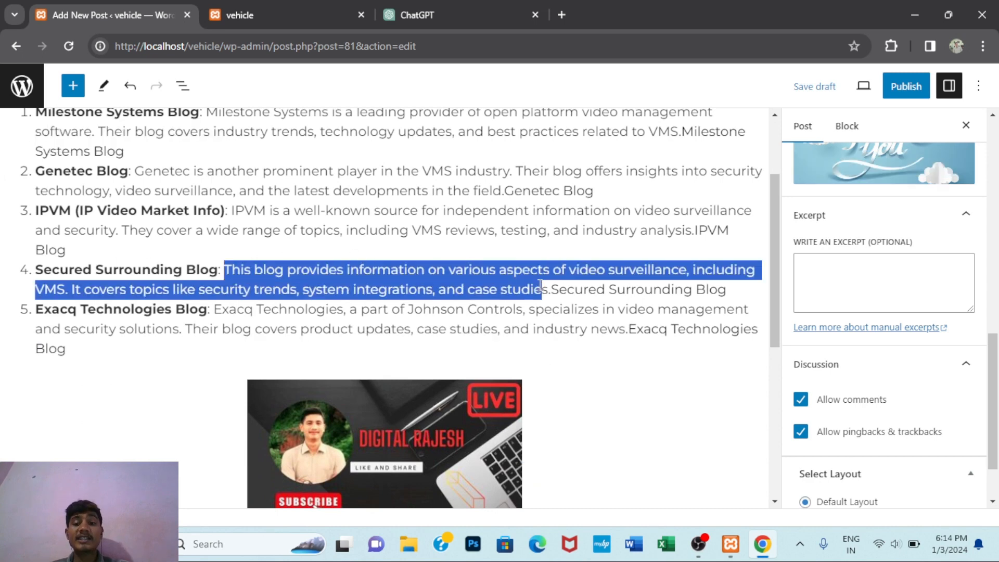
{"action": "left_click", "coordinate": [494, 229]}
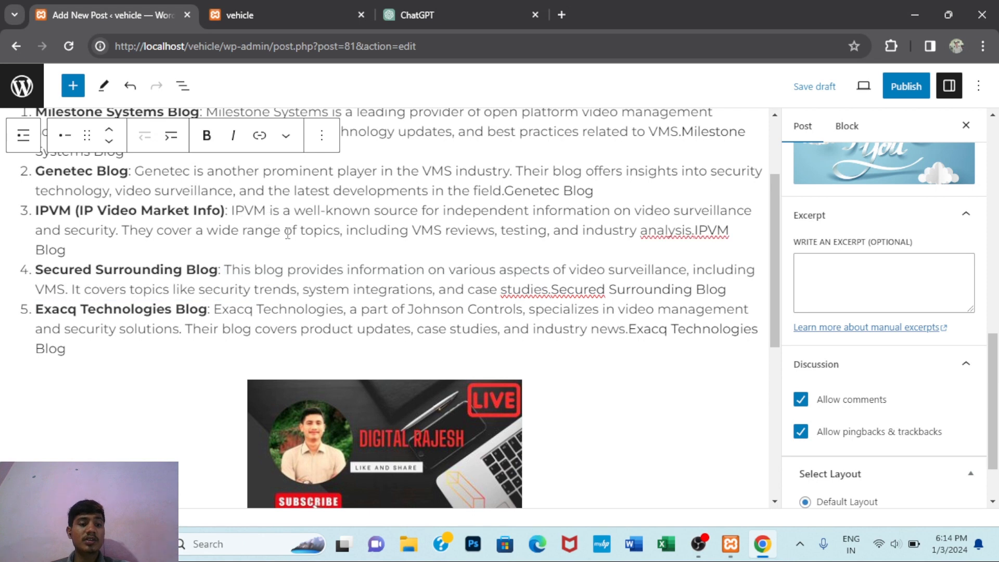
{"action": "left_click", "coordinate": [439, 312]}
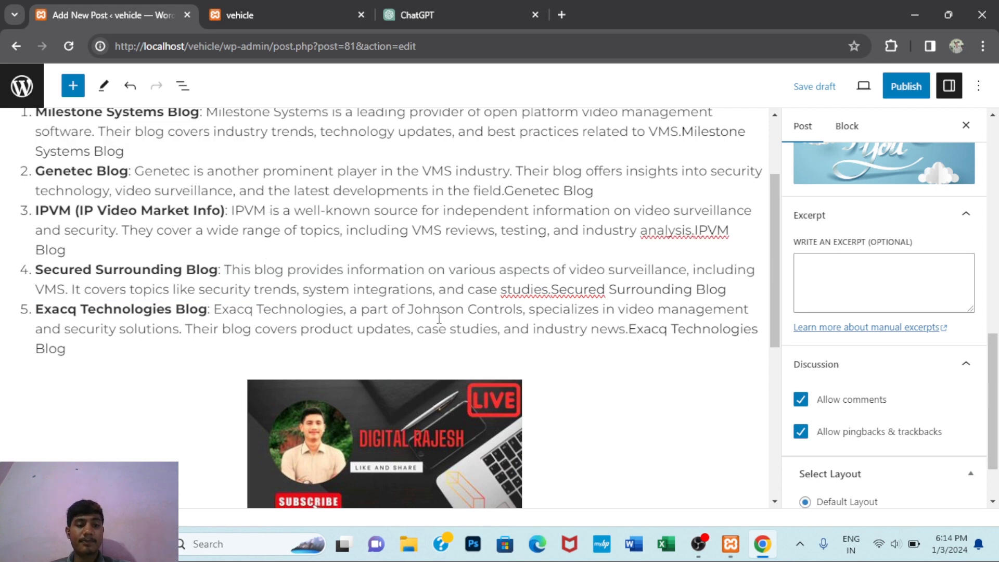
{"action": "mouse_move", "coordinate": [219, 271]}
{"action": "left_mouse_down"}
{"action": "mouse_move", "coordinate": [480, 308]}
{"action": "mouse_move", "coordinate": [227, 263]}
{"action": "left_mouse_up"}
{"action": "key", "text": "ctrl+c"}
{"action": "left_click", "coordinate": [480, 307]}
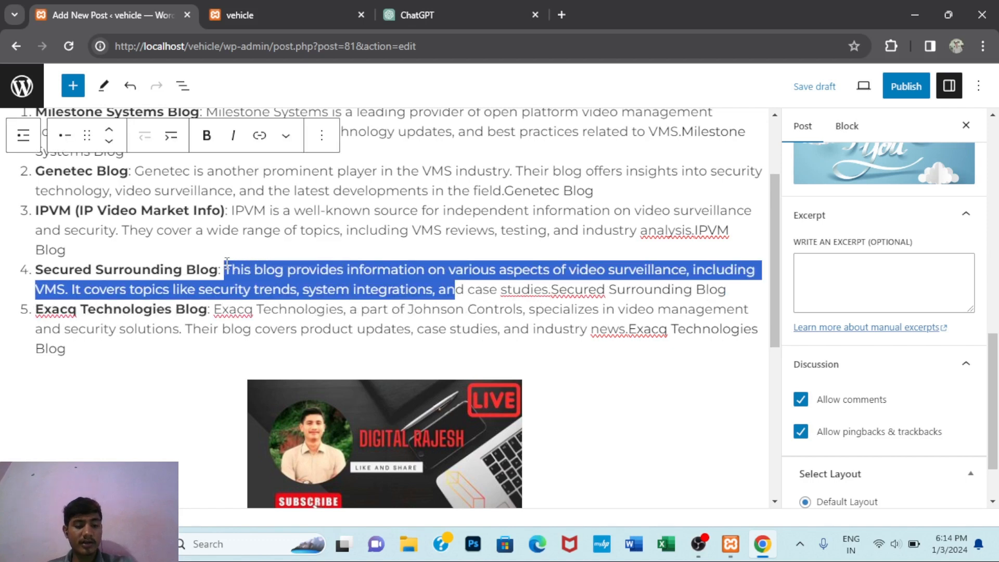
{"action": "left_click", "coordinate": [818, 304]}
{"action": "key", "text": "ctrl+v"}
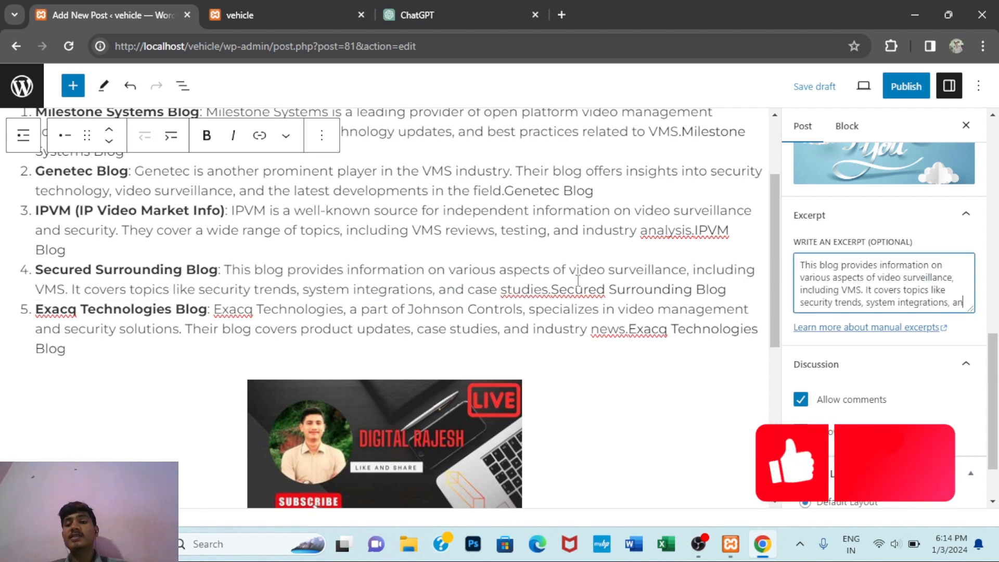
Step: Turn the post's Allow comments option off and back on
{"action": "scroll", "coordinate": [910, 265], "scroll_direction": "down", "scroll_amount": 1}
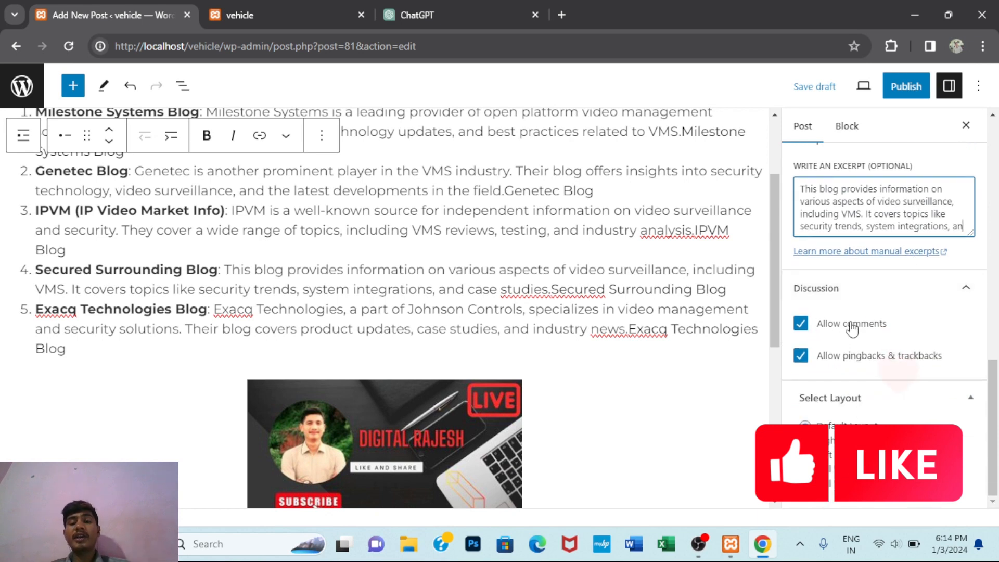
{"action": "left_click", "coordinate": [801, 324]}
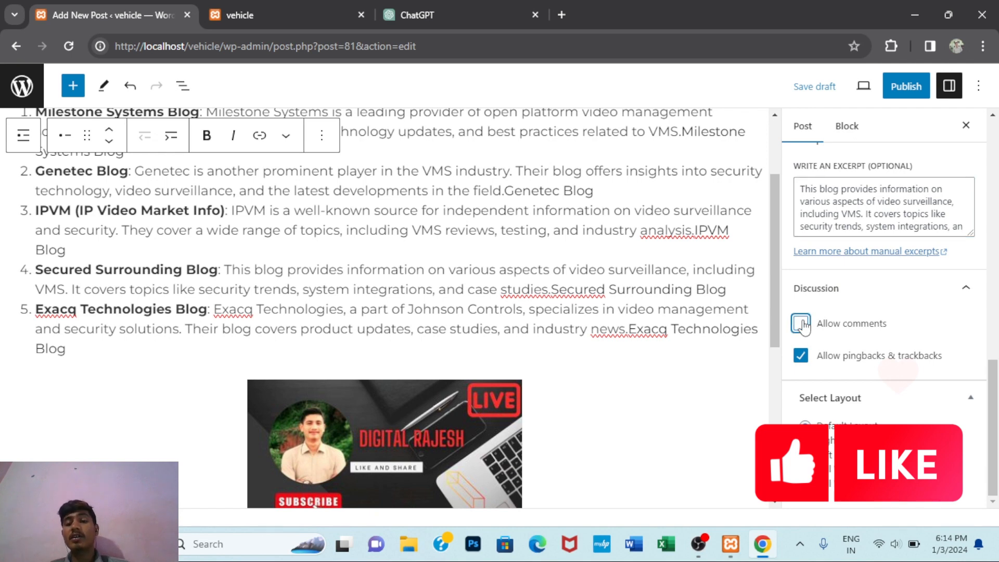
{"action": "left_click", "coordinate": [803, 325]}
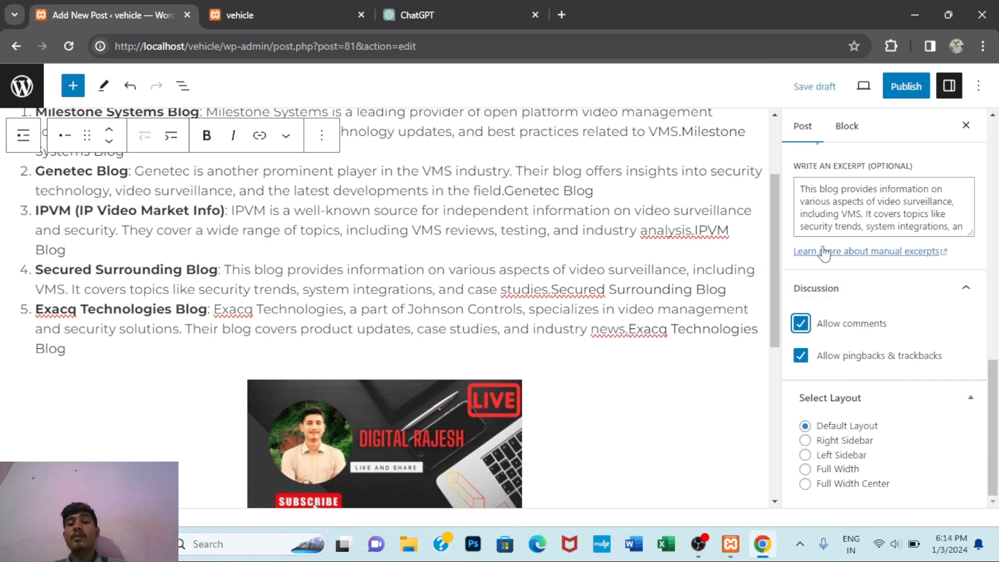
Step: Publish the Blogs post immediately with public visibility and confirm the pre-publish check
{"action": "left_click", "coordinate": [917, 82]}
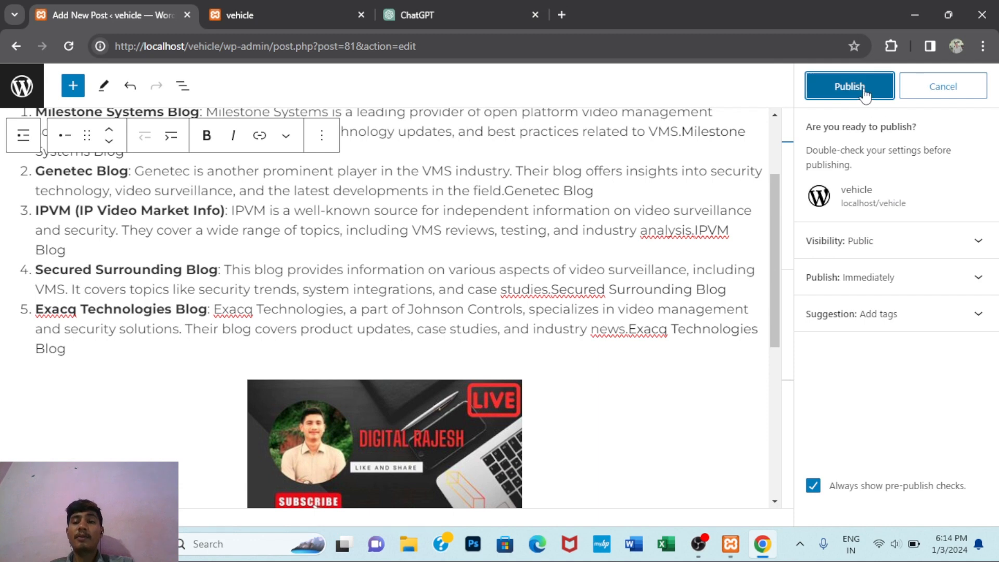
{"action": "left_click", "coordinate": [863, 88]}
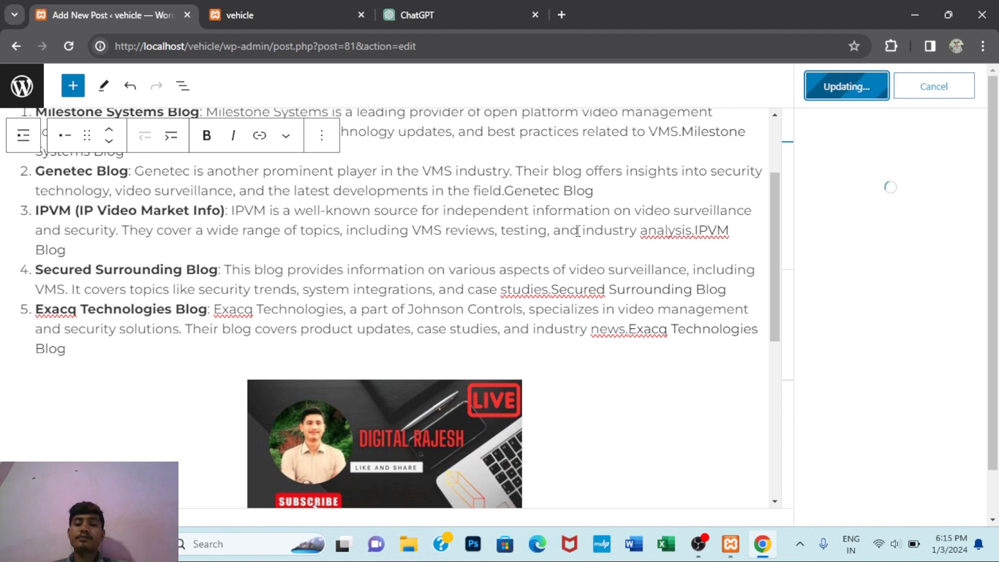
{"action": "scroll", "coordinate": [771, 287], "scroll_direction": "up", "scroll_amount": 3}
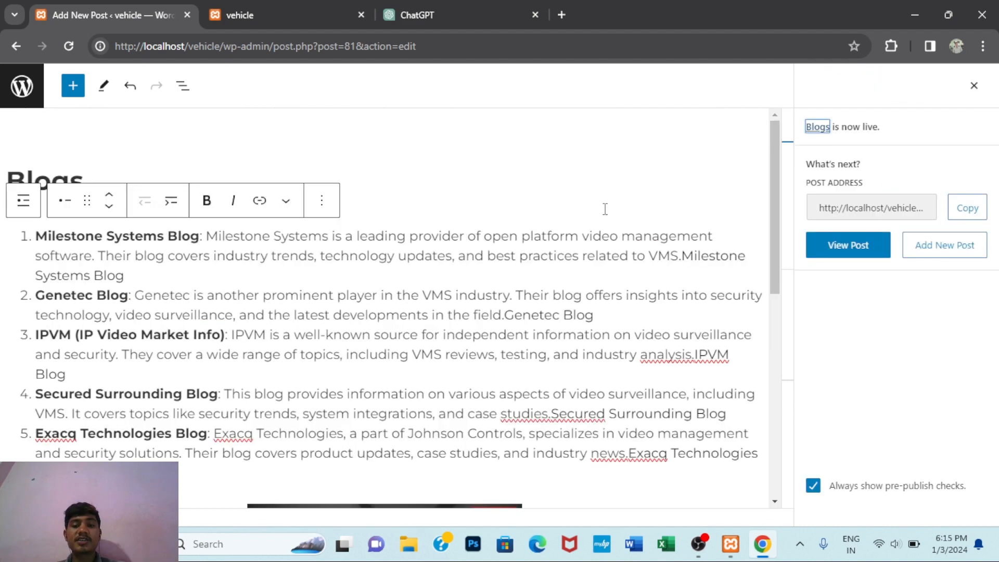
Step: Reload the vehicle site's home page and examine how the published Blogs post appears with its featured image and excerpt
{"action": "left_click", "coordinate": [243, 12]}
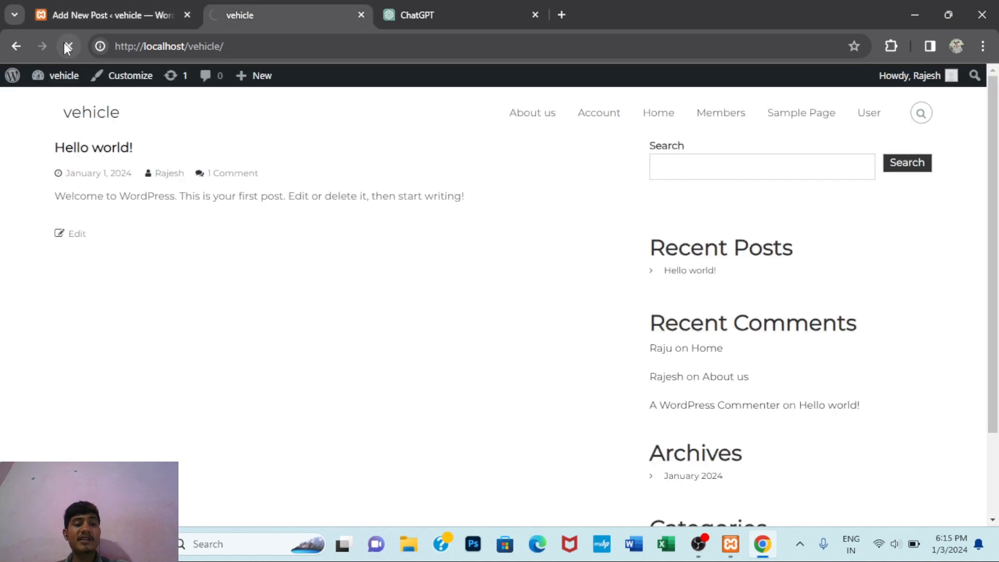
{"action": "left_click", "coordinate": [68, 46]}
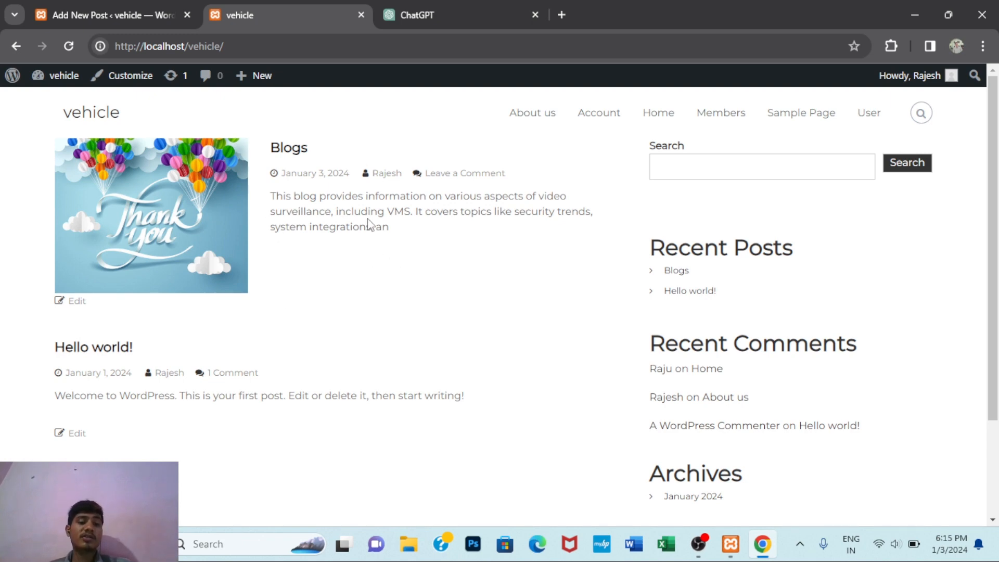
{"action": "scroll", "coordinate": [370, 290], "scroll_direction": "down", "scroll_amount": 3}
{"action": "scroll", "coordinate": [370, 289], "scroll_direction": "up", "scroll_amount": 3}
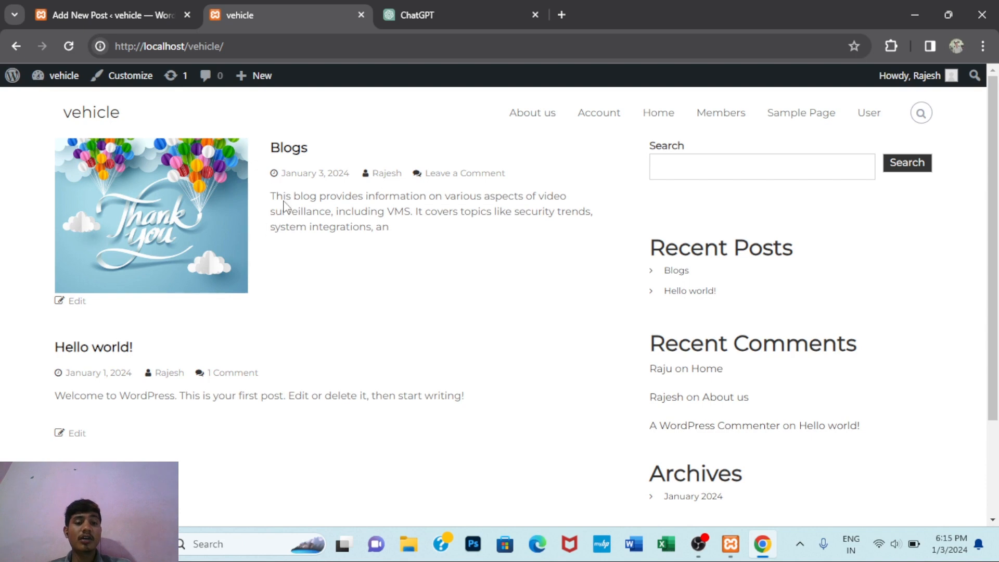
{"action": "scroll", "coordinate": [375, 211], "scroll_direction": "down", "scroll_amount": 2}
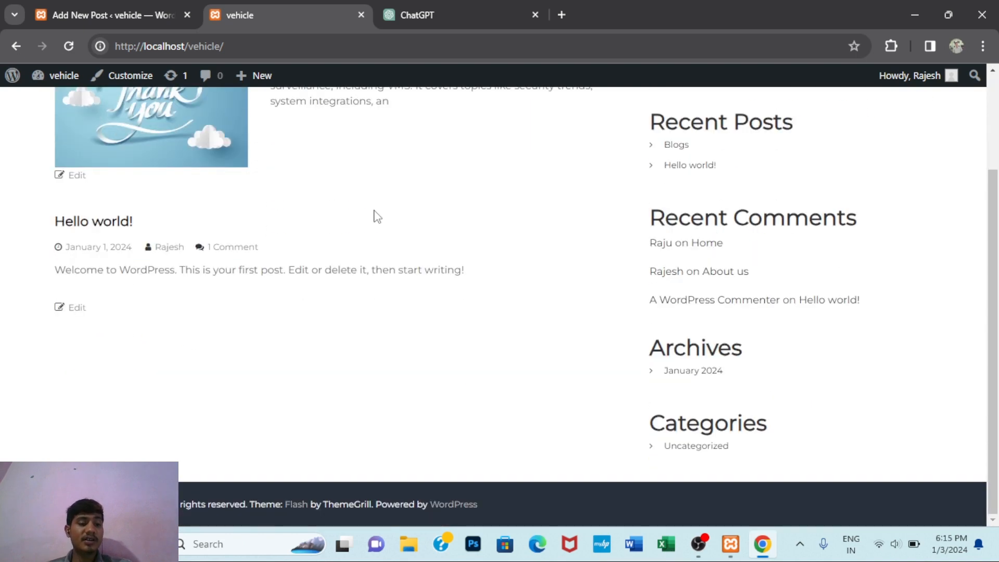
{"action": "scroll", "coordinate": [377, 216], "scroll_direction": "up", "scroll_amount": 2}
{"action": "scroll", "coordinate": [377, 216], "scroll_direction": "down", "scroll_amount": 2}
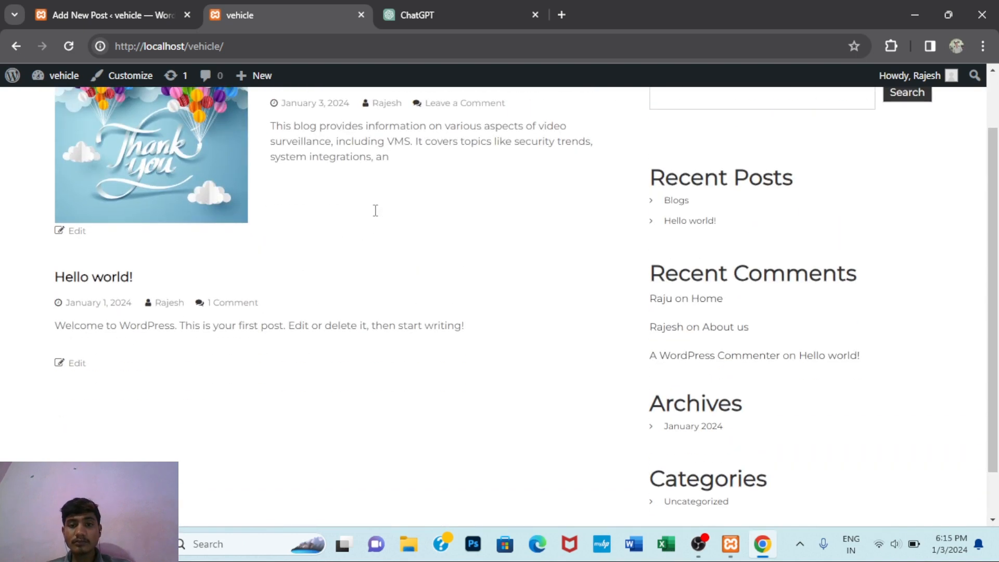
{"action": "scroll", "coordinate": [377, 216], "scroll_direction": "up", "scroll_amount": 2}
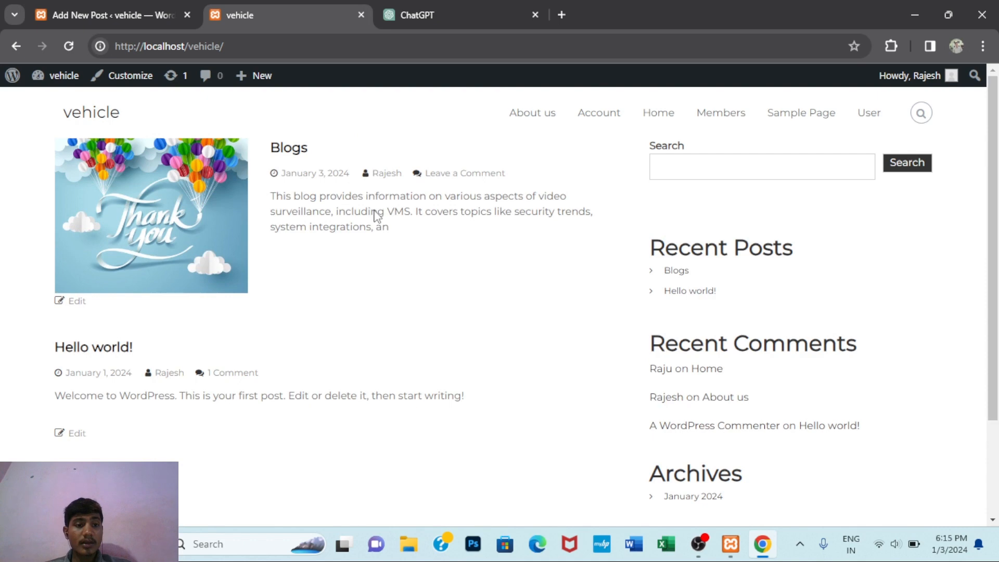
Step: Open the published Blogs post from the home page's post list and skim its full page
{"action": "left_click", "coordinate": [277, 147]}
{"action": "scroll", "coordinate": [348, 281], "scroll_direction": "down", "scroll_amount": 2}
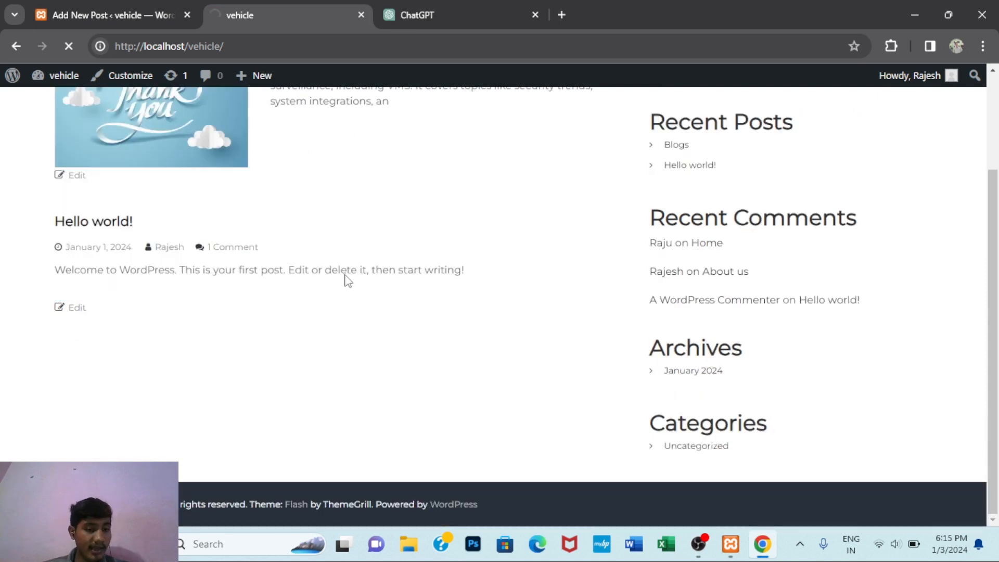
{"action": "scroll", "coordinate": [347, 281], "scroll_direction": "up", "scroll_amount": 2}
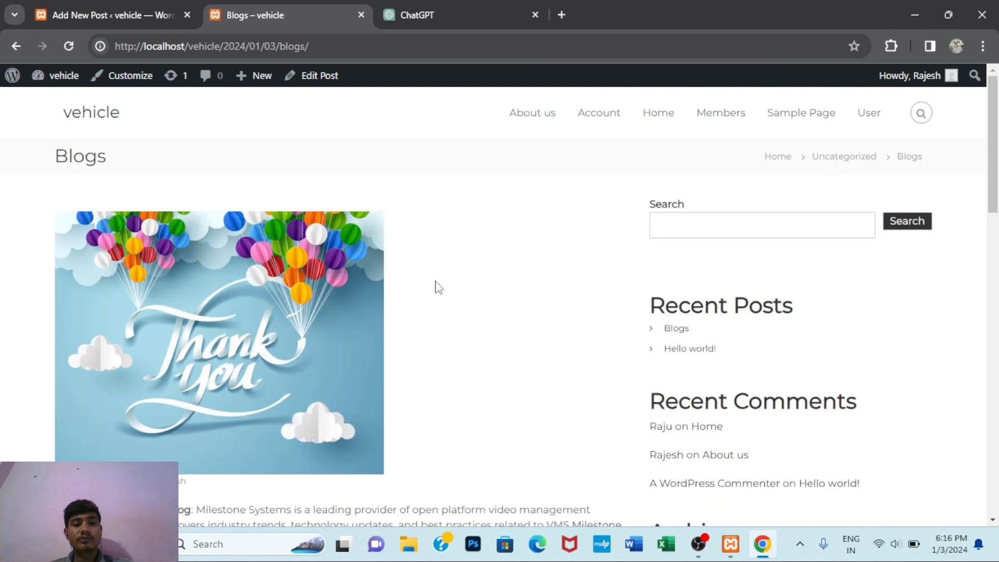
{"action": "scroll", "coordinate": [434, 285], "scroll_direction": "down", "scroll_amount": 10}
{"action": "scroll", "coordinate": [437, 286], "scroll_direction": "up", "scroll_amount": 10}
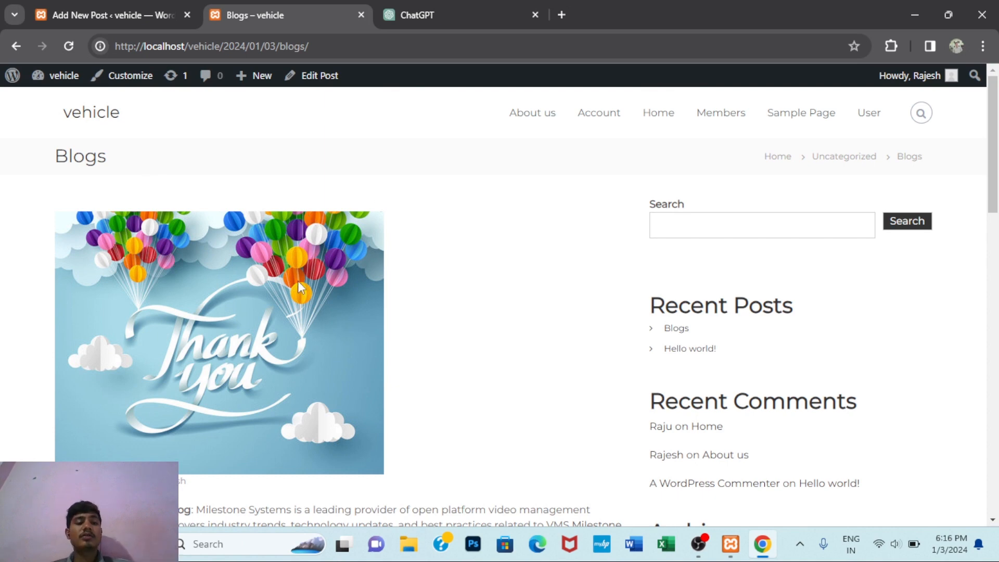
Step: Examine the Blogs post's featured image, numbered VMS blog text, banner image placement and the comment form beneath it
{"action": "scroll", "coordinate": [297, 280], "scroll_direction": "down", "scroll_amount": 3}
{"action": "scroll", "coordinate": [300, 286], "scroll_direction": "down", "scroll_amount": 3}
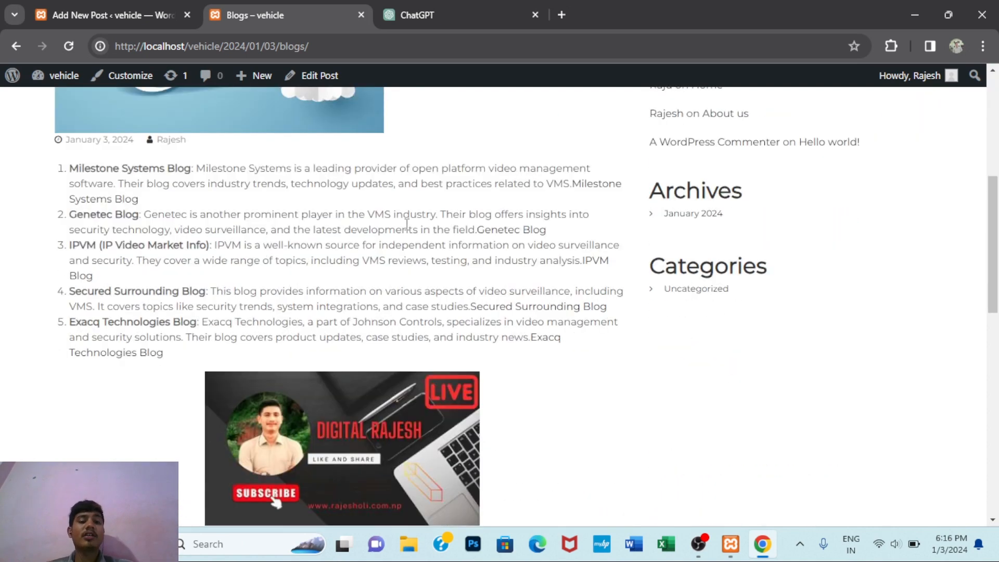
{"action": "scroll", "coordinate": [358, 260], "scroll_direction": "down", "scroll_amount": 3}
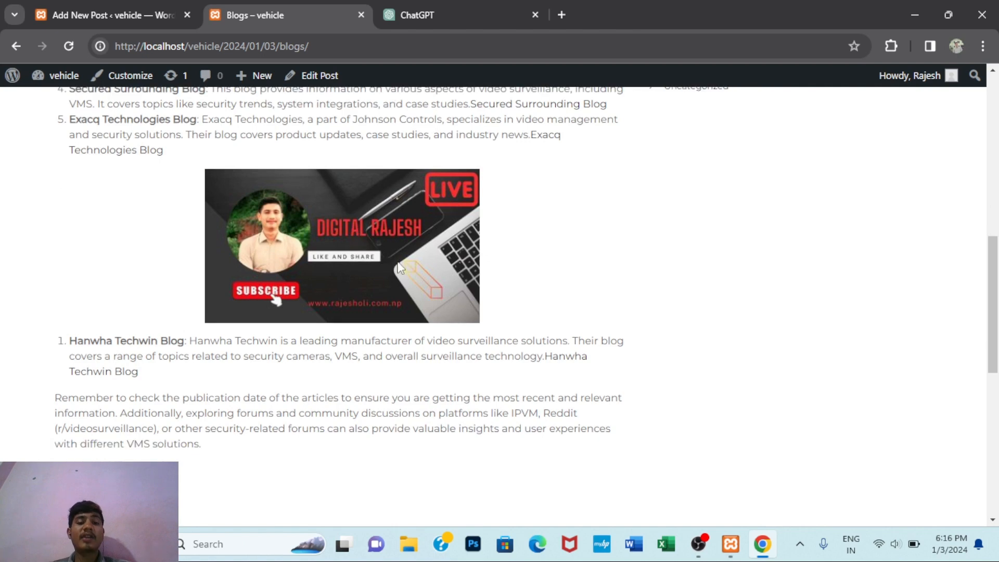
{"action": "scroll", "coordinate": [407, 252], "scroll_direction": "down", "scroll_amount": 5}
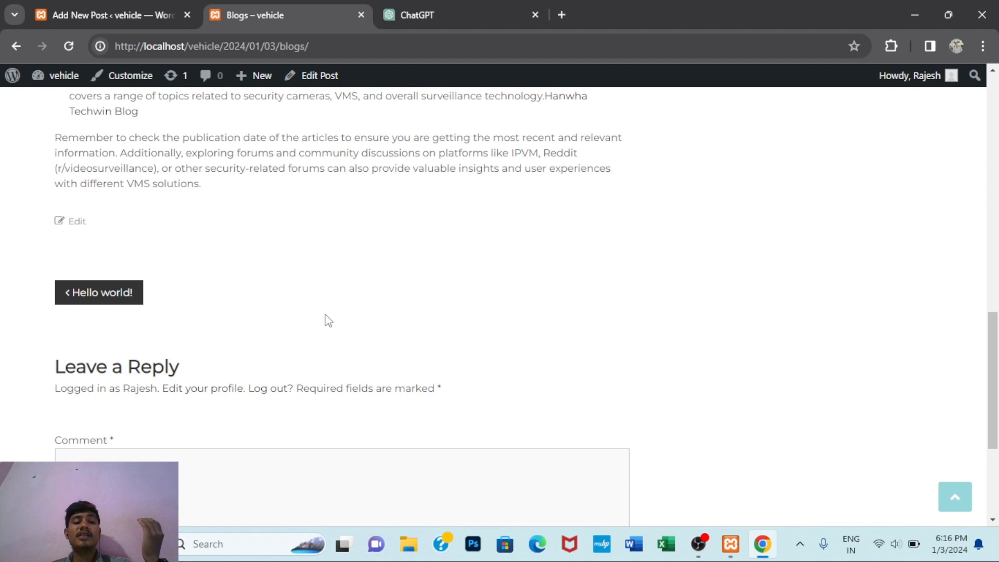
{"action": "scroll", "coordinate": [202, 319], "scroll_direction": "down", "scroll_amount": 3}
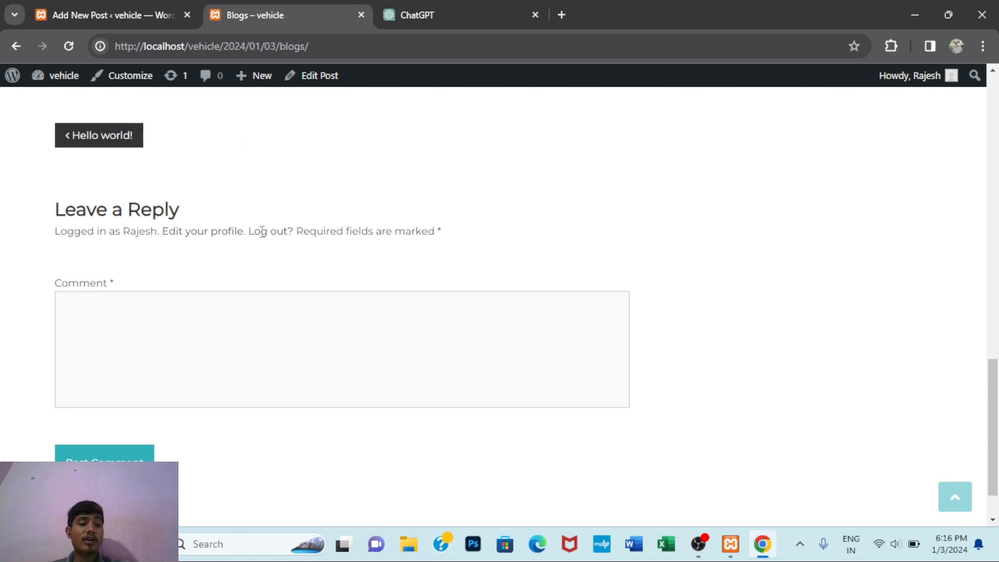
{"action": "scroll", "coordinate": [327, 315], "scroll_direction": "down", "scroll_amount": 2}
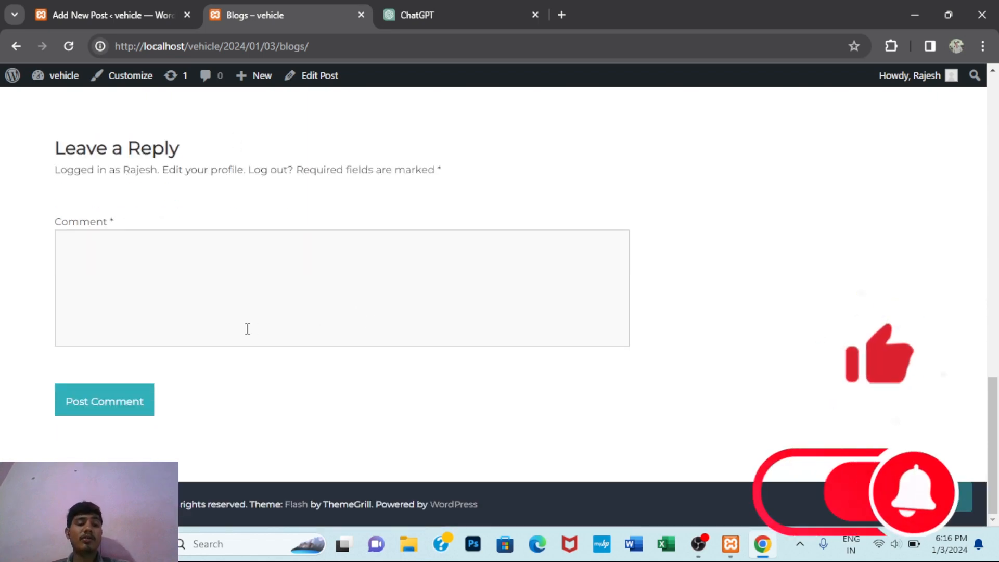
{"action": "scroll", "coordinate": [268, 284], "scroll_direction": "up", "scroll_amount": 8}
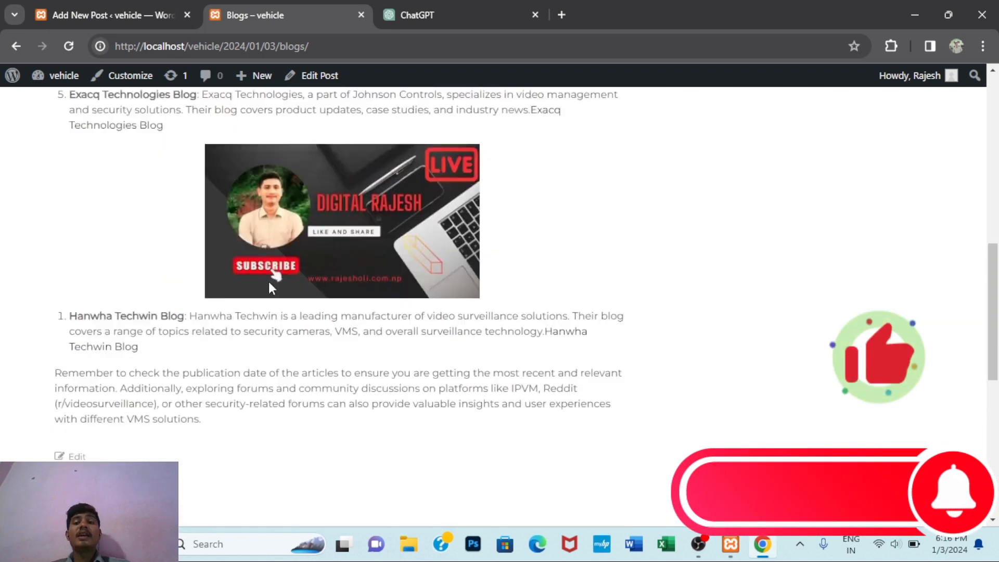
{"action": "scroll", "coordinate": [269, 282], "scroll_direction": "up", "scroll_amount": 10}
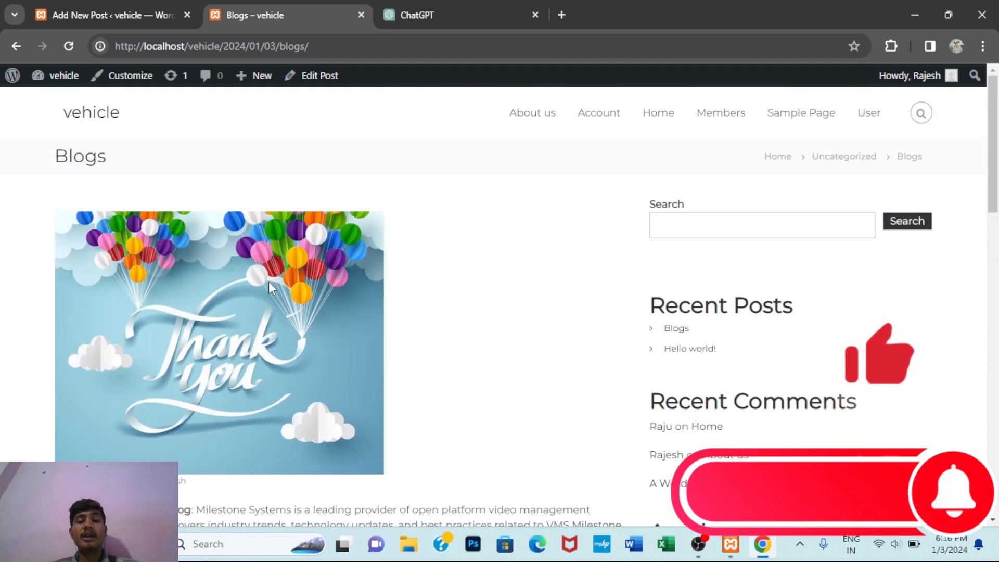